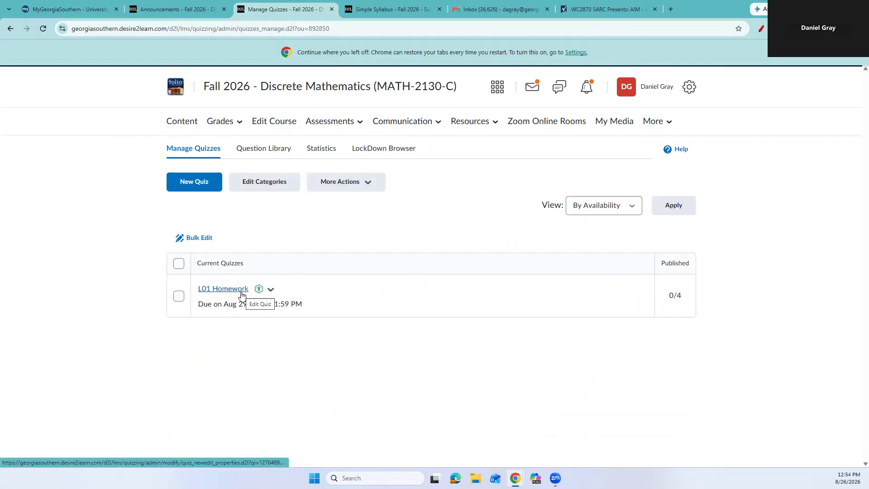
- Open a preview of the L01 Homework quiz and start the quiz attempt
{"action": "left_click", "coordinate": [270, 290]}
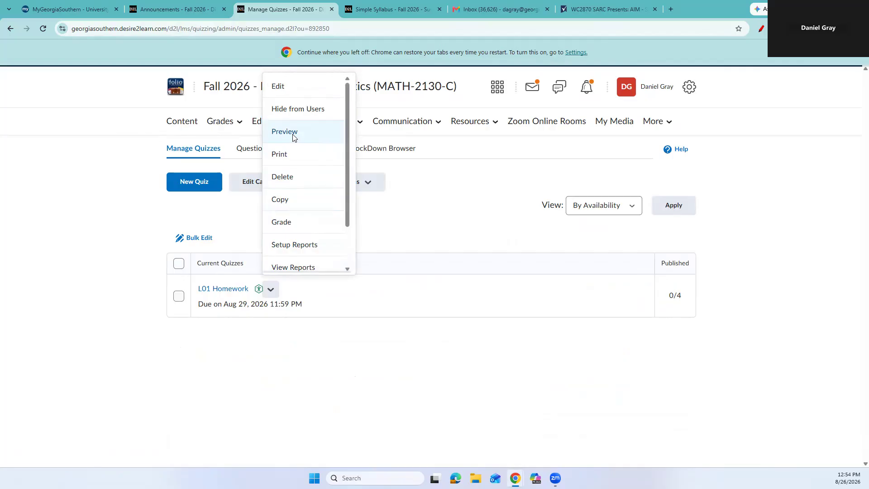
{"action": "left_click", "coordinate": [294, 137]}
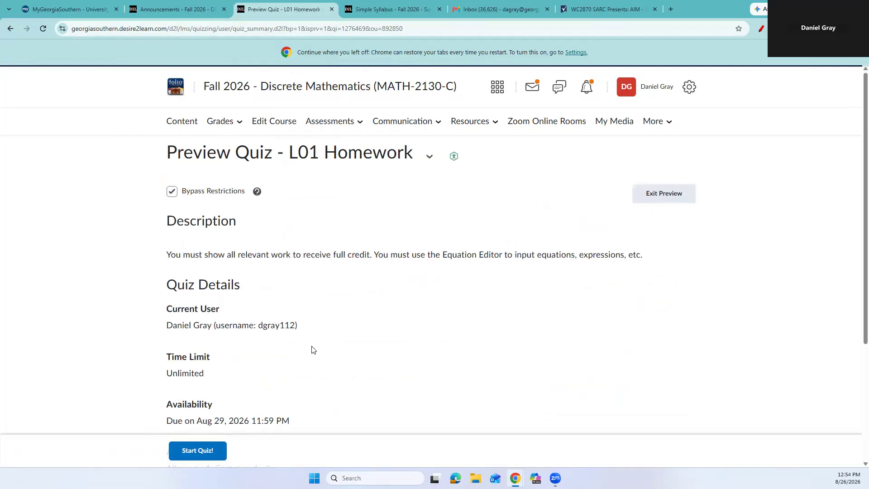
{"action": "scroll", "coordinate": [299, 346], "scroll_direction": "down", "scroll_amount": 4}
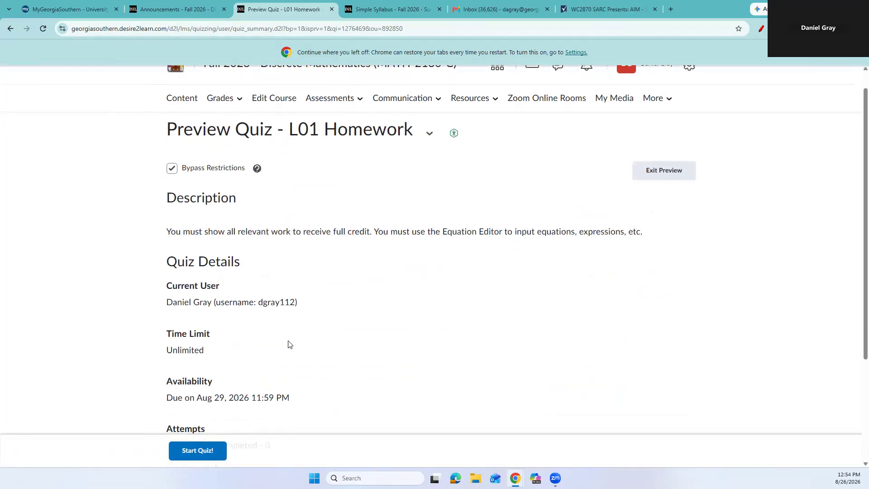
{"action": "left_click", "coordinate": [204, 449]}
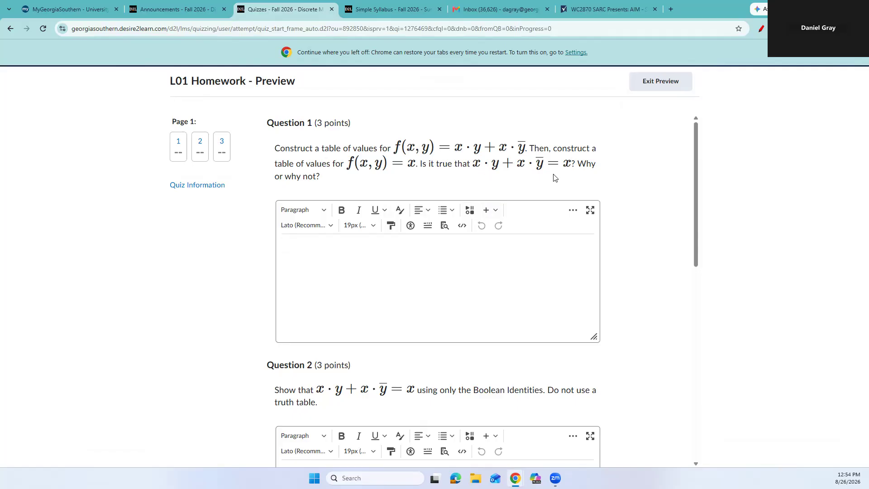
- Insert a table of 9 columns by 5 rows in the Question 1 answer box
{"action": "left_click", "coordinate": [315, 264]}
{"action": "left_click", "coordinate": [496, 214]}
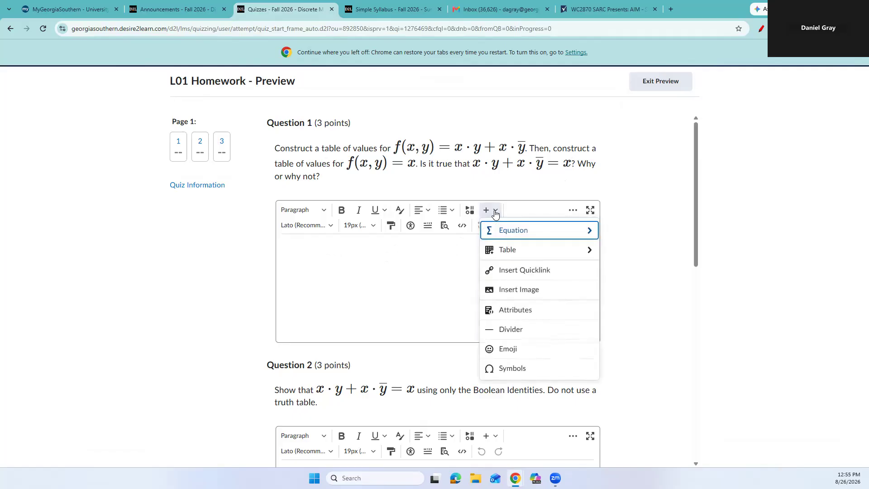
{"action": "left_click", "coordinate": [514, 253]}
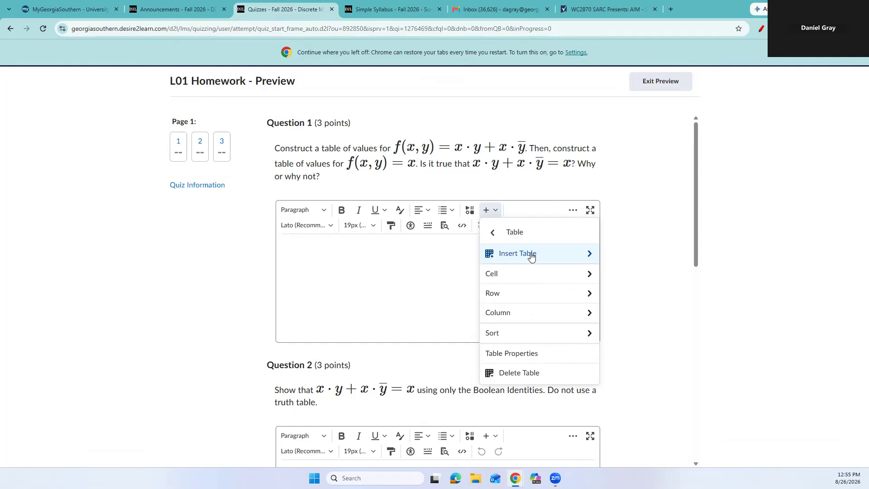
{"action": "left_click", "coordinate": [531, 255]}
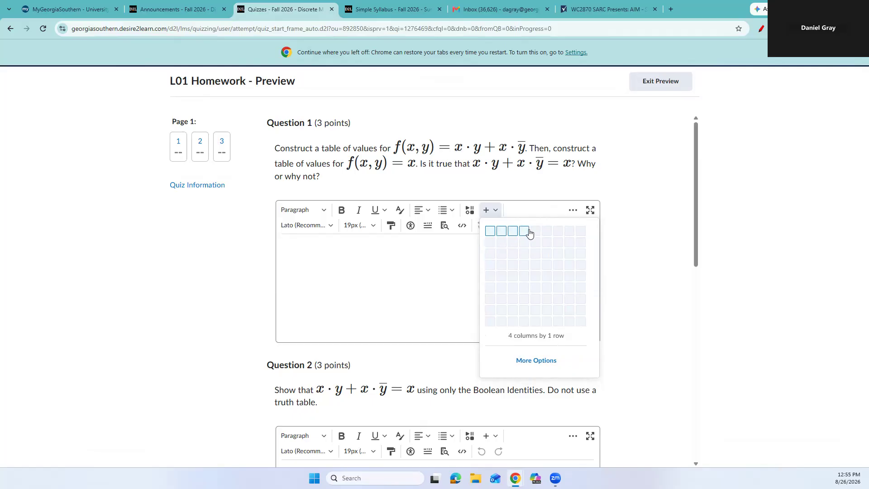
{"action": "left_click", "coordinate": [580, 276]}
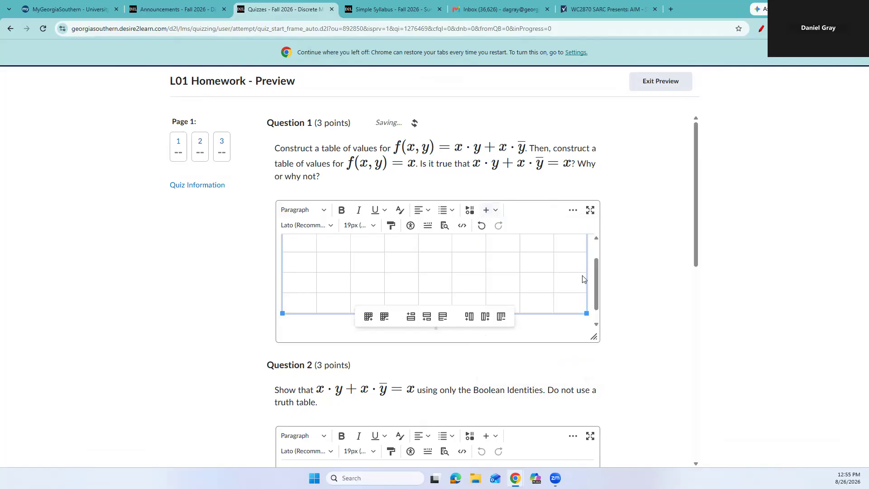
- Insert the graphical equation x in the first header cell of the answer table
{"action": "scroll", "coordinate": [522, 279], "scroll_direction": "up", "scroll_amount": 1}
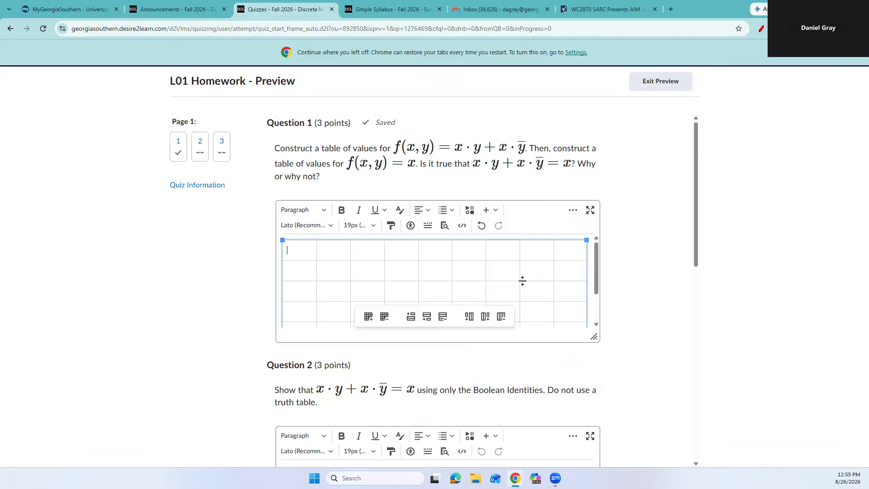
{"action": "left_click", "coordinate": [301, 253]}
{"action": "left_click", "coordinate": [496, 210]}
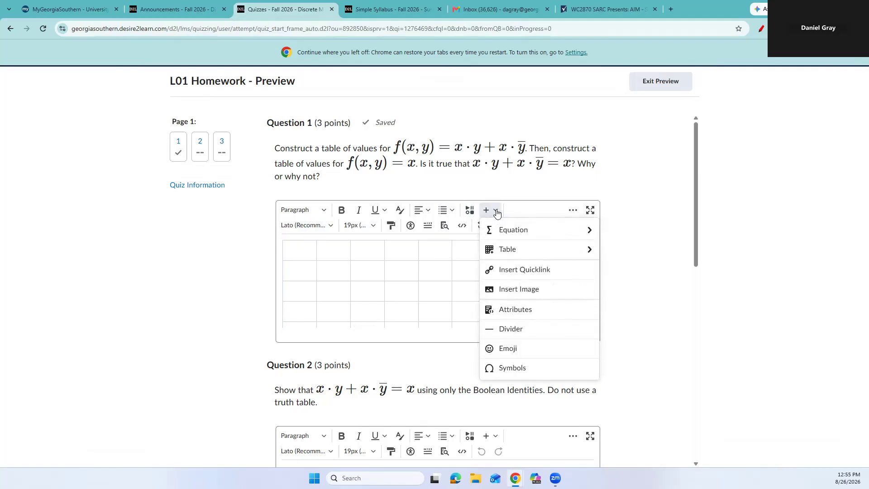
{"action": "left_click", "coordinate": [523, 231]}
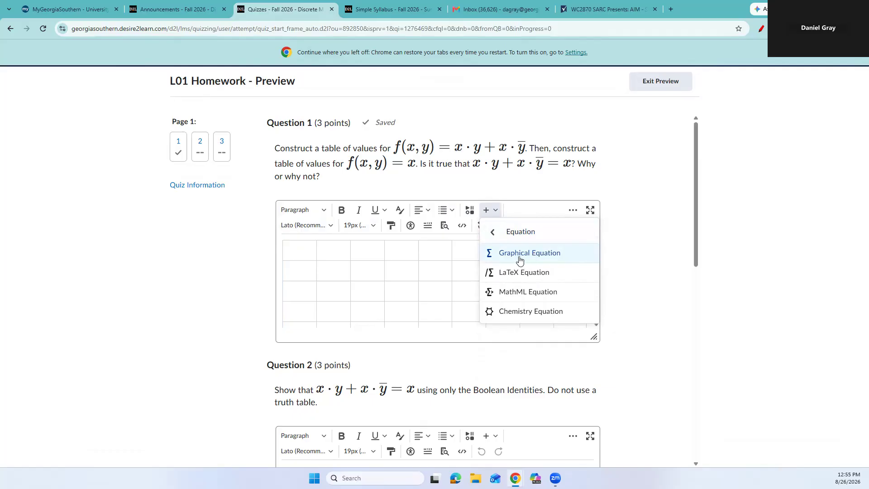
{"action": "left_click", "coordinate": [523, 262]}
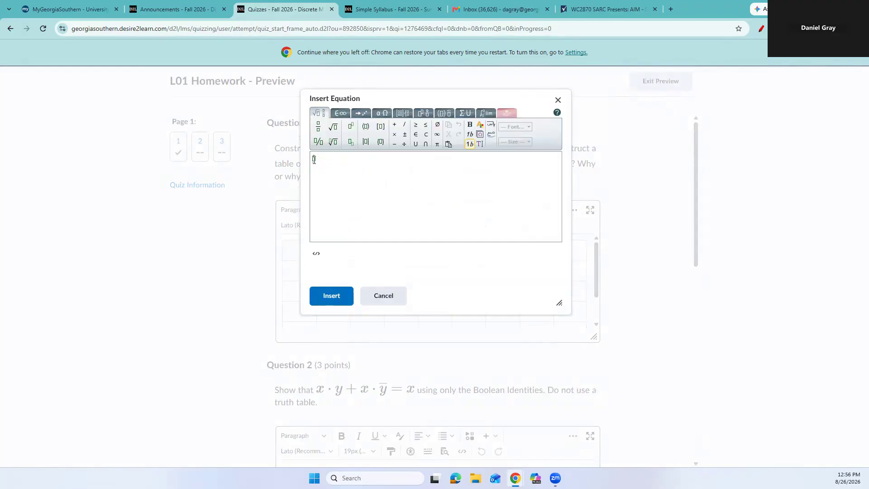
{"action": "left_click", "coordinate": [338, 299]}
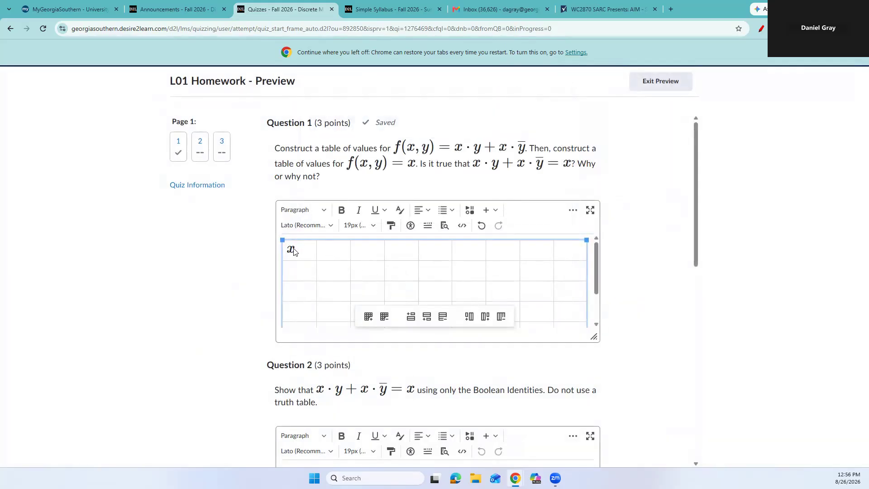
- Insert the graphical equation y in the second header cell of the table
{"action": "left_click", "coordinate": [333, 248]}
{"action": "left_click", "coordinate": [488, 210]}
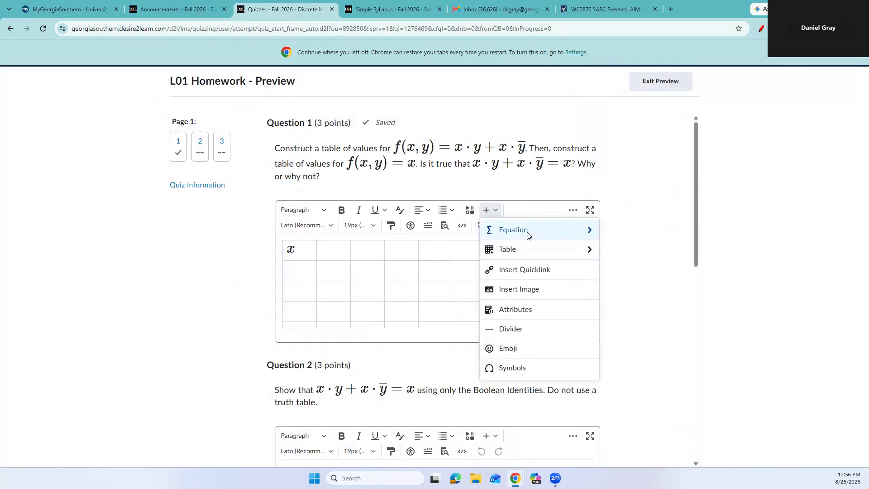
{"action": "left_click", "coordinate": [530, 232]}
{"action": "left_click", "coordinate": [530, 253]}
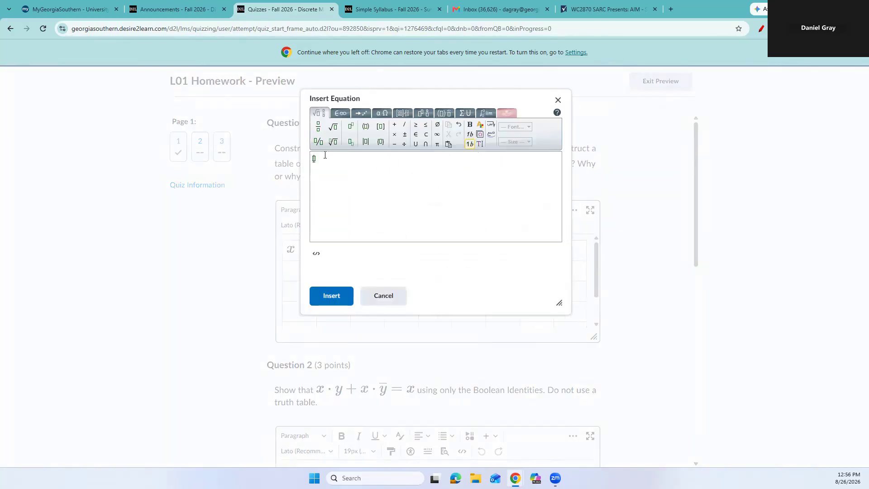
{"action": "left_click", "coordinate": [341, 297]}
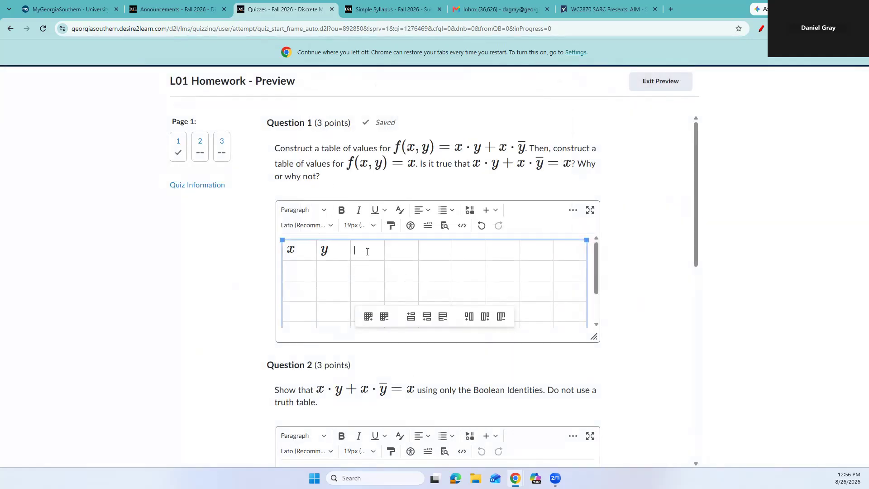
- Insert y with an overbar (Enclose top) as a graphical equation in the third header cell
{"action": "left_click", "coordinate": [299, 249]}
{"action": "left_click", "coordinate": [489, 209]}
{"action": "left_click", "coordinate": [564, 235]}
{"action": "left_click", "coordinate": [550, 252]}
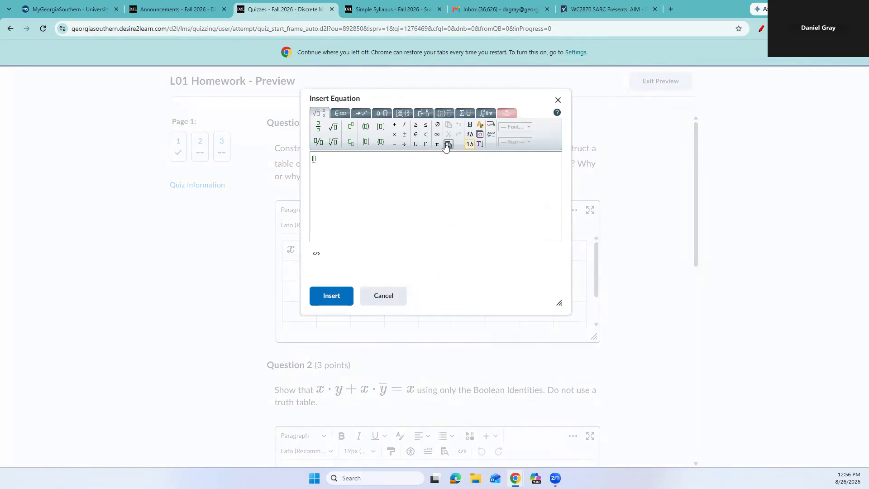
{"action": "left_click", "coordinate": [444, 113]}
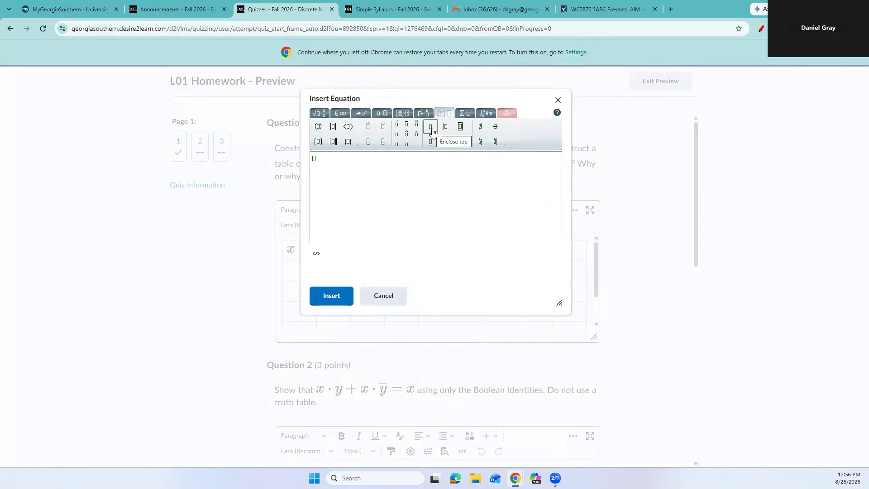
{"action": "left_click", "coordinate": [432, 129]}
{"action": "type", "text": "y"}
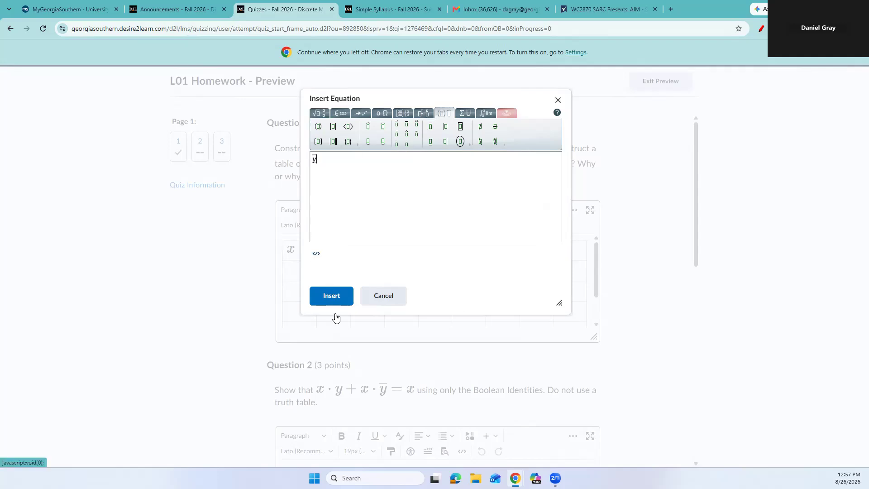
{"action": "left_click", "coordinate": [340, 298]}
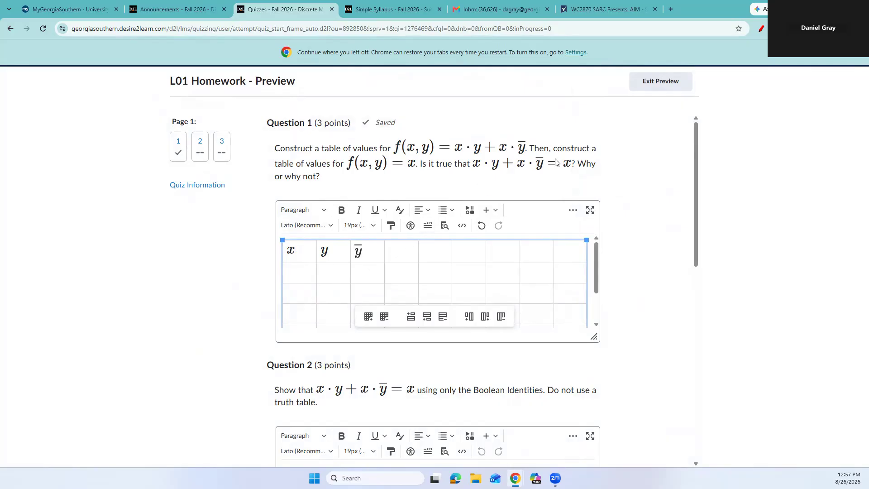
- Insert the graphical equation x · y, using the dot operator, in the fourth header cell
{"action": "left_click", "coordinate": [498, 210]}
{"action": "left_click", "coordinate": [514, 230]}
{"action": "left_click", "coordinate": [543, 255]}
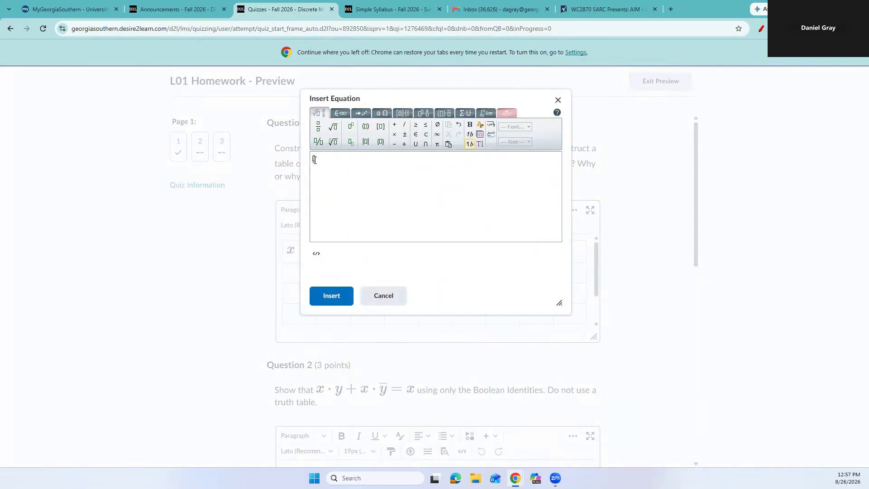
{"action": "type", "text": "x"}
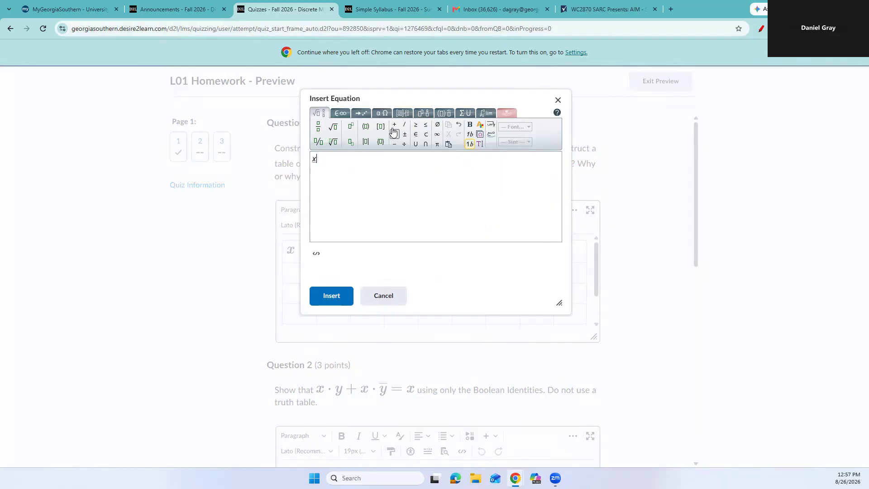
{"action": "left_click", "coordinate": [342, 114]}
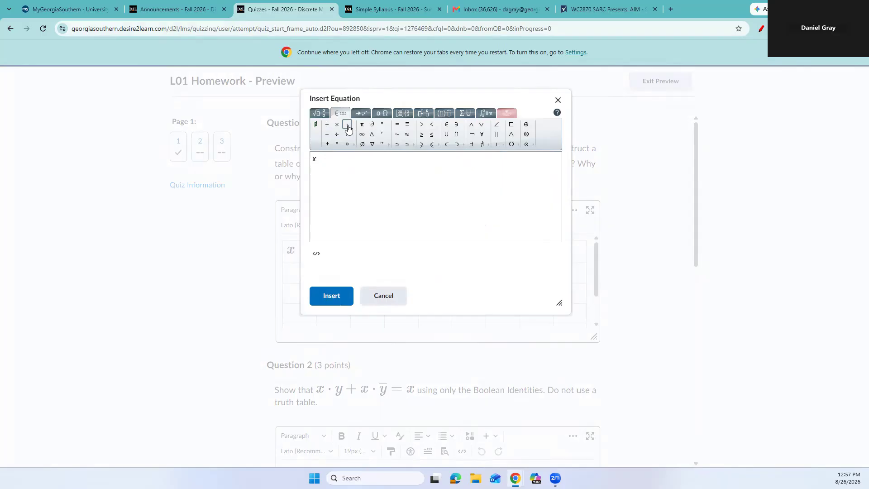
{"action": "left_click", "coordinate": [347, 125]}
{"action": "type", "text": "y"}
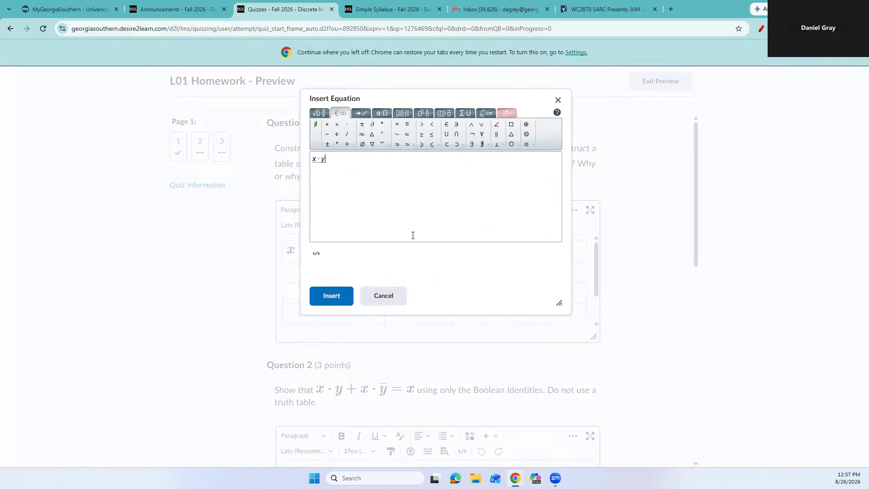
{"action": "left_click", "coordinate": [330, 300]}
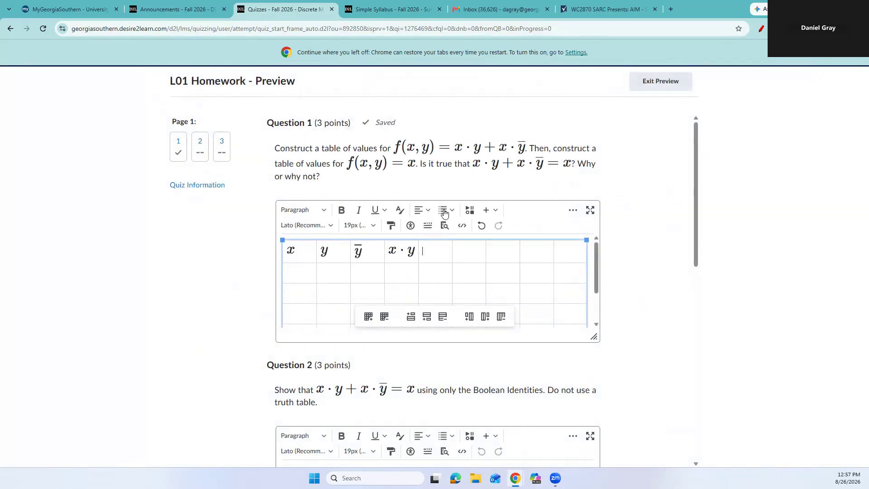
- Insert the graphical equation x · ȳ, with an overbar on y, in the fifth header cell
{"action": "left_click", "coordinate": [494, 211]}
{"action": "left_click", "coordinate": [511, 232]}
{"action": "left_click", "coordinate": [518, 253]}
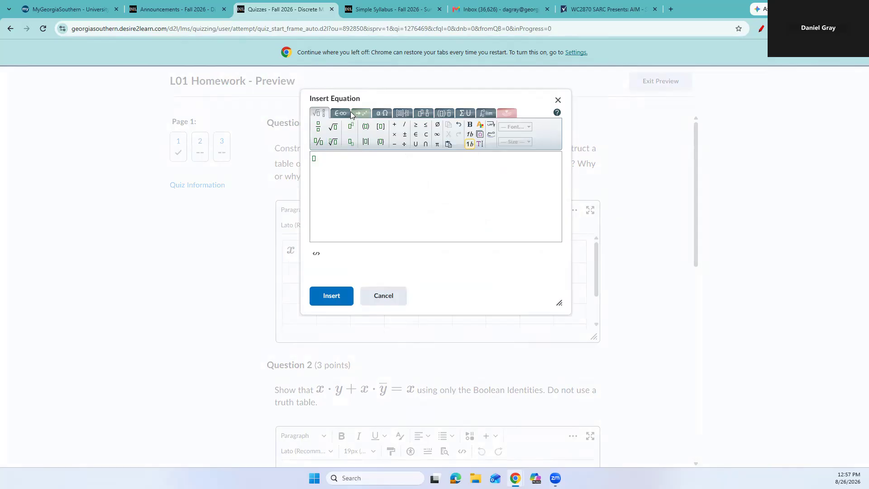
{"action": "type", "text": "x"}
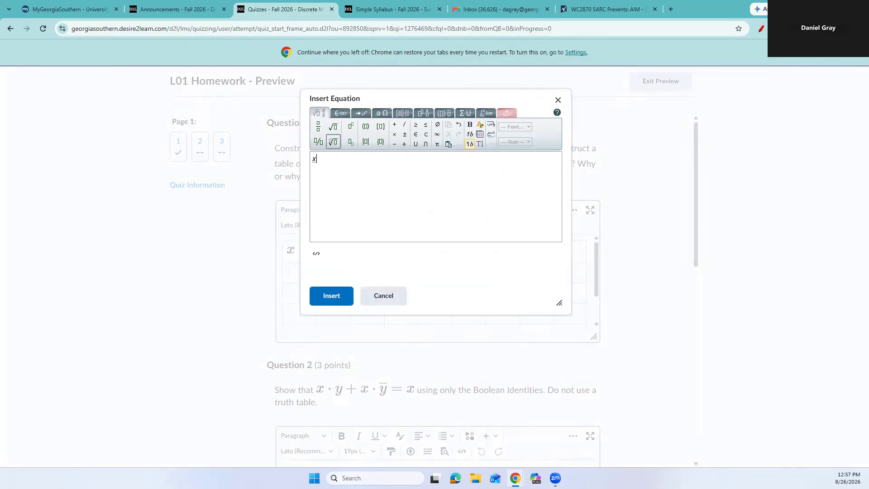
{"action": "left_click", "coordinate": [340, 112]}
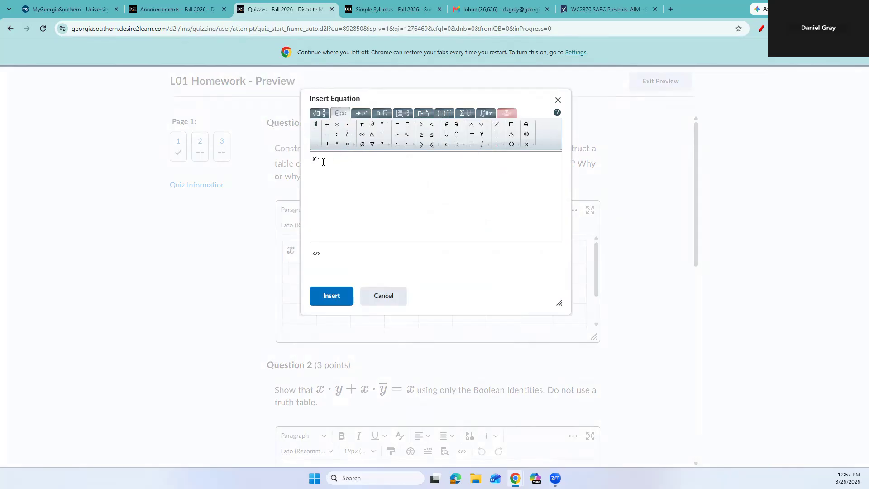
{"action": "left_click", "coordinate": [443, 115]}
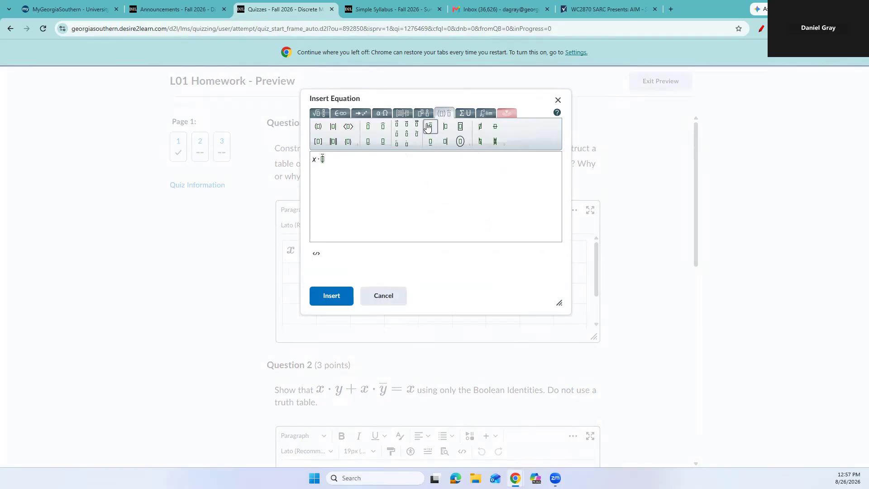
{"action": "type", "text": "y"}
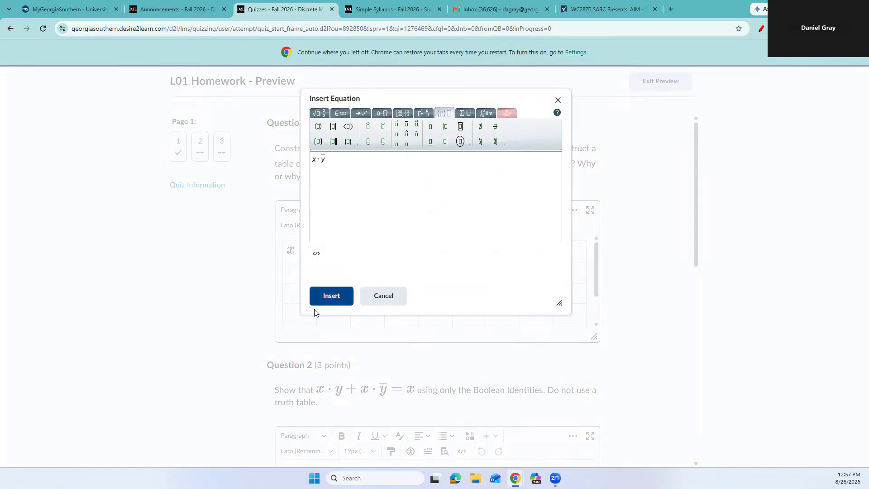
{"action": "left_click", "coordinate": [331, 297]}
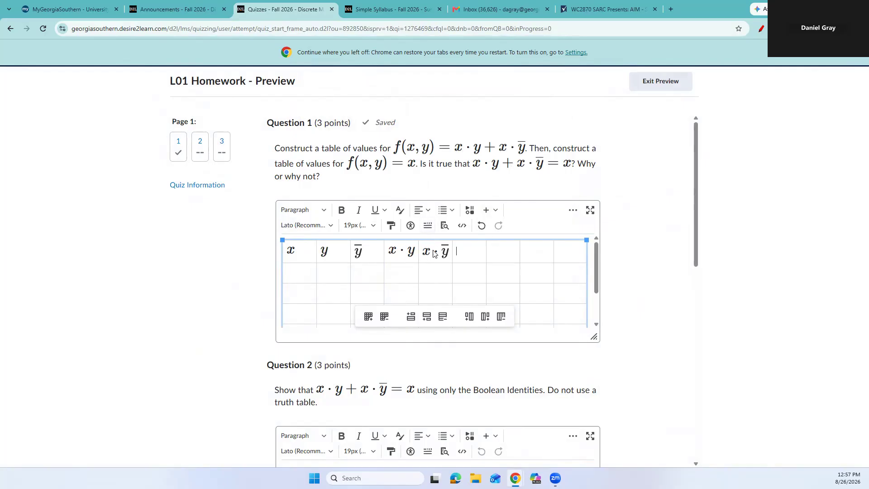
- Insert the graphical equation x · y + x · ȳ, using dot operators and an overbar on the last y, in the sixth header cell
{"action": "left_click", "coordinate": [493, 209]}
{"action": "left_click", "coordinate": [513, 231]}
{"action": "left_click", "coordinate": [509, 253]}
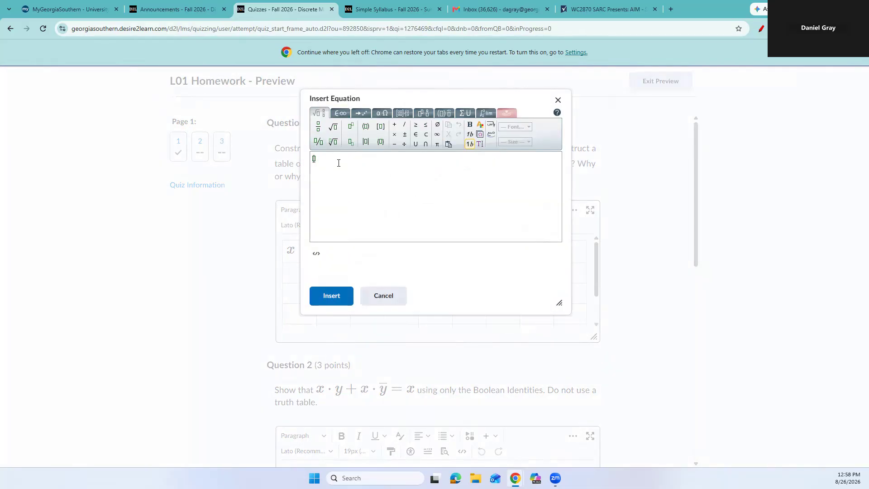
{"action": "type", "text": "x"}
{"action": "left_click", "coordinate": [340, 113]}
{"action": "left_click", "coordinate": [347, 125]}
{"action": "type", "text": "y"}
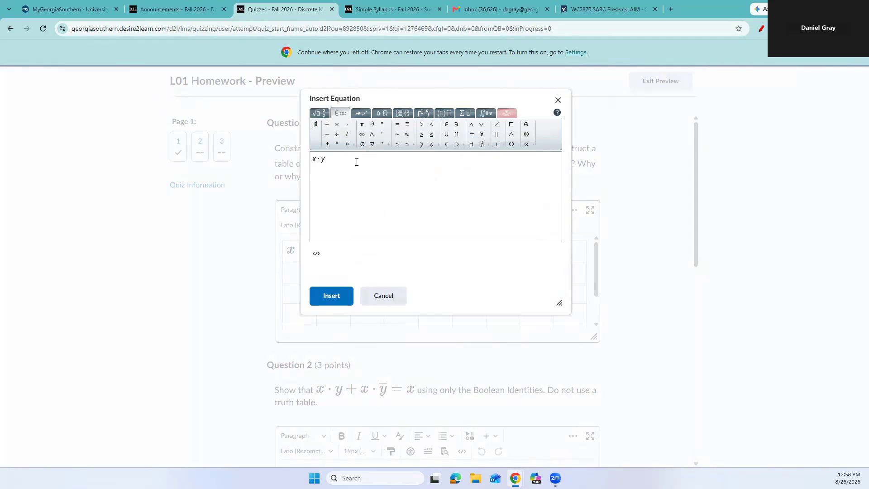
{"action": "type", "text": "+x"}
{"action": "left_click", "coordinate": [348, 125]}
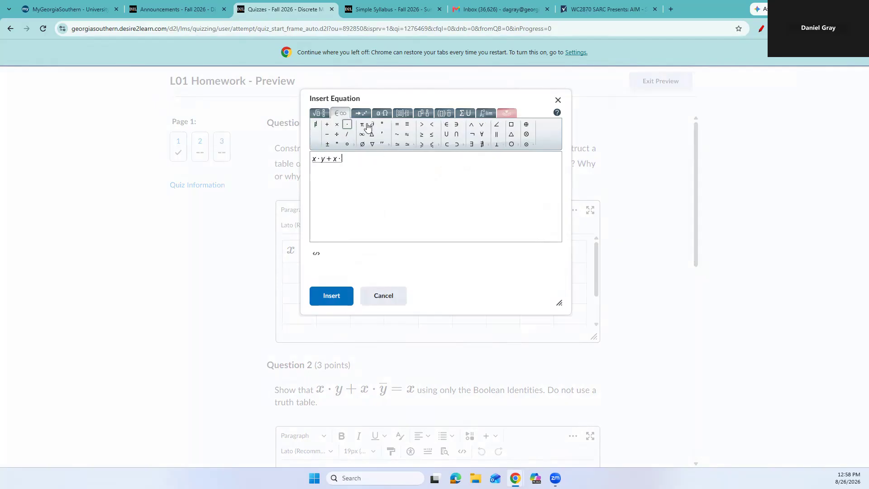
{"action": "left_click", "coordinate": [443, 112]}
{"action": "left_click", "coordinate": [429, 129]}
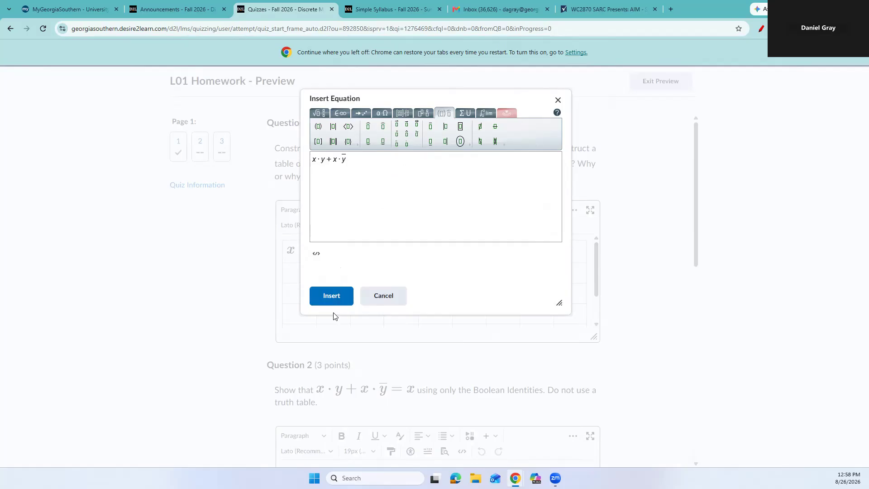
{"action": "left_click", "coordinate": [331, 297]}
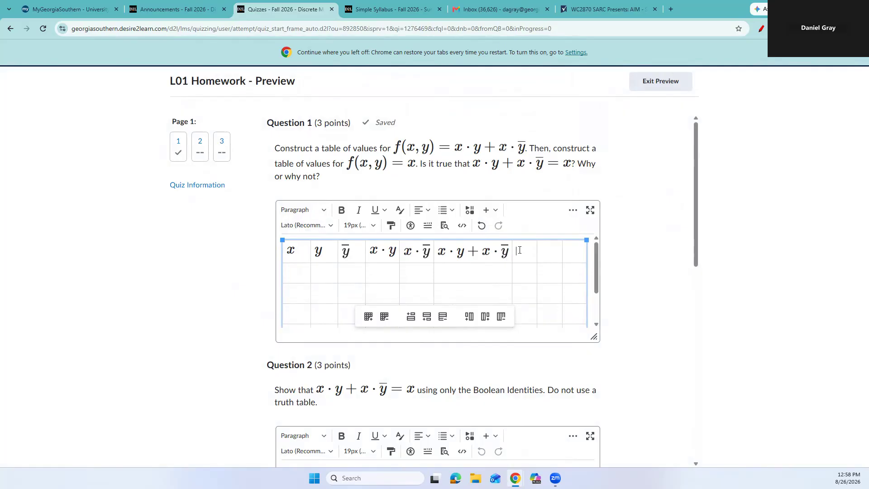
- Delete the three unused columns after the x · y + x · ȳ column
{"action": "left_click", "coordinate": [504, 316]}
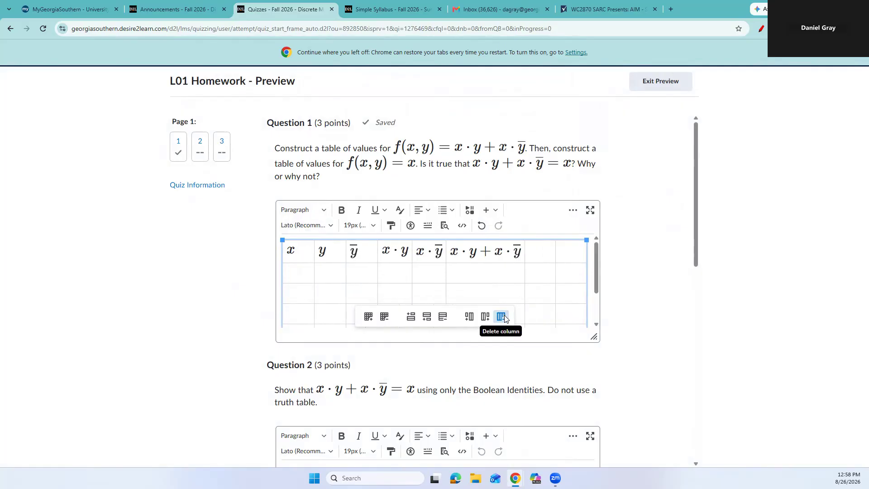
{"action": "left_click", "coordinate": [505, 317]}
{"action": "left_click", "coordinate": [504, 316]}
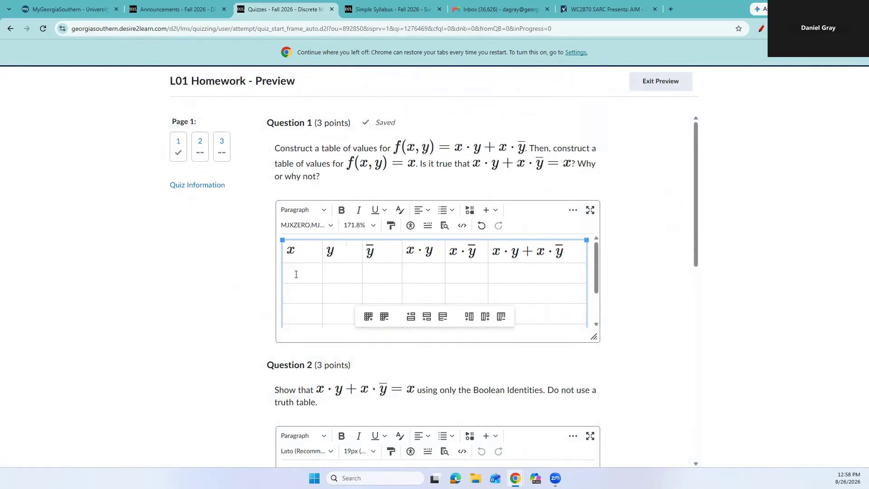
- Try adding an empty column after the ȳ column, and delete it again
{"action": "left_click", "coordinate": [391, 253]}
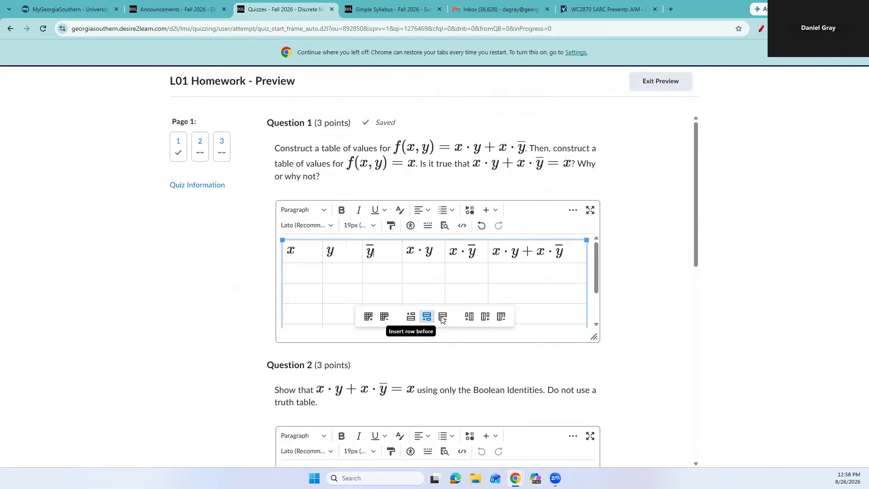
{"action": "left_click", "coordinate": [486, 318]}
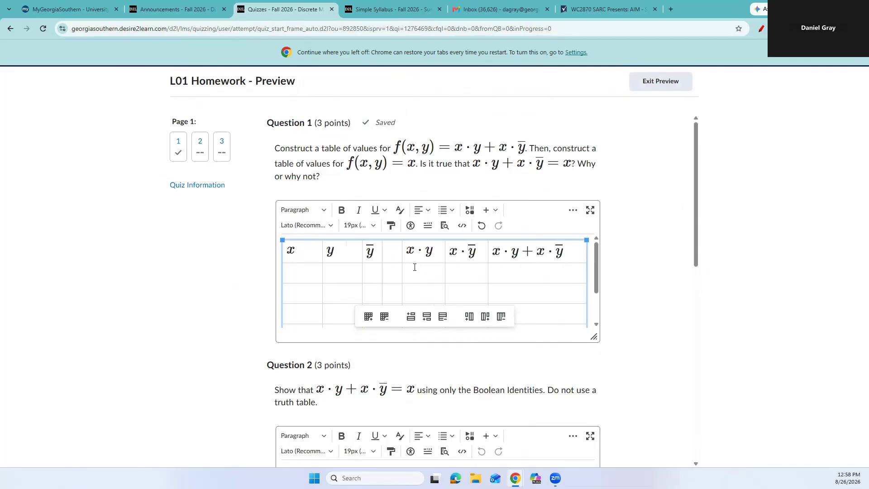
{"action": "left_click", "coordinate": [504, 317]}
- Widen the ȳ column slightly and fill the y column downward with 0, 1, 0, 1
{"action": "left_click_drag", "start_coordinate": [389, 253], "coordinate": [398, 253]}
{"action": "left_click", "coordinate": [512, 271]}
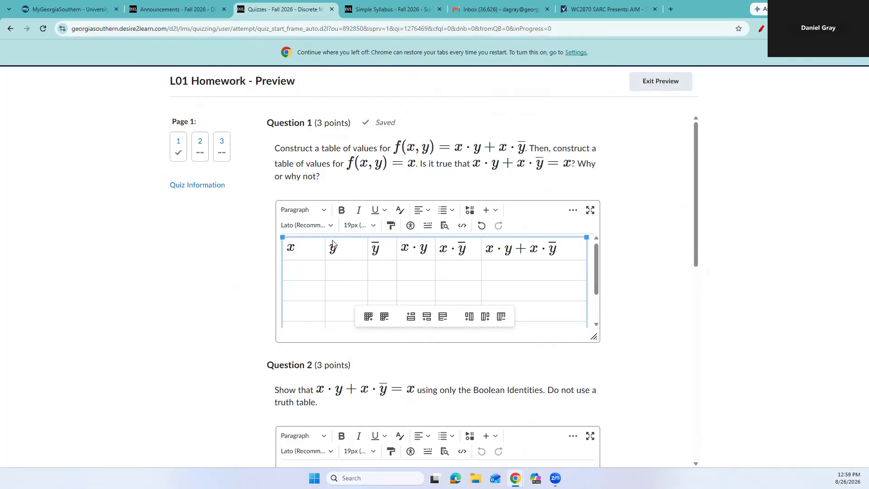
{"action": "type", "text": "0"}
{"action": "key", "text": "Down"}
{"action": "type", "text": "1"}
{"action": "key", "text": "Down"}
{"action": "type", "text": "0"}
{"action": "left_click", "coordinate": [336, 284]}
{"action": "type", "text": "1"}
- Fill the x column of the truth table downward with 0, 0, 1, 1
{"action": "scroll", "coordinate": [335, 282], "scroll_direction": "up", "scroll_amount": 1}
{"action": "left_click", "coordinate": [306, 272]}
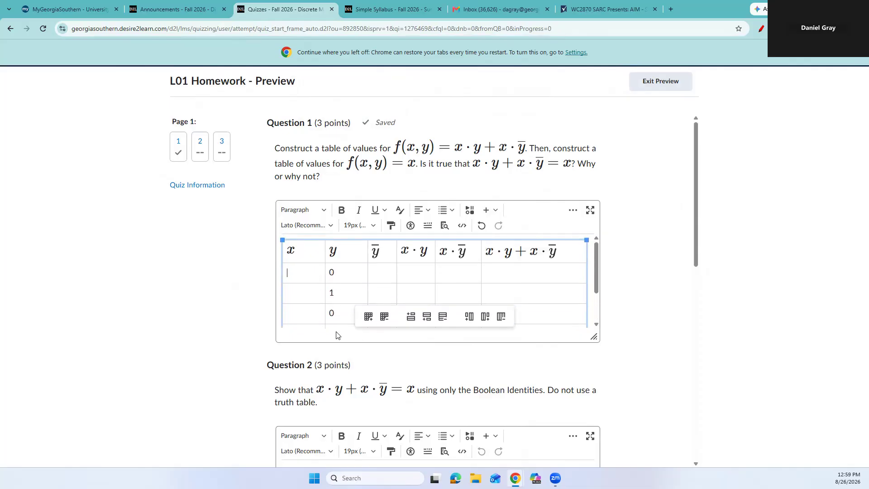
{"action": "type", "text": "0"}
{"action": "left_click", "coordinate": [300, 294]}
{"action": "type", "text": "0"}
{"action": "left_click", "coordinate": [300, 314]}
{"action": "type", "text": "1"}
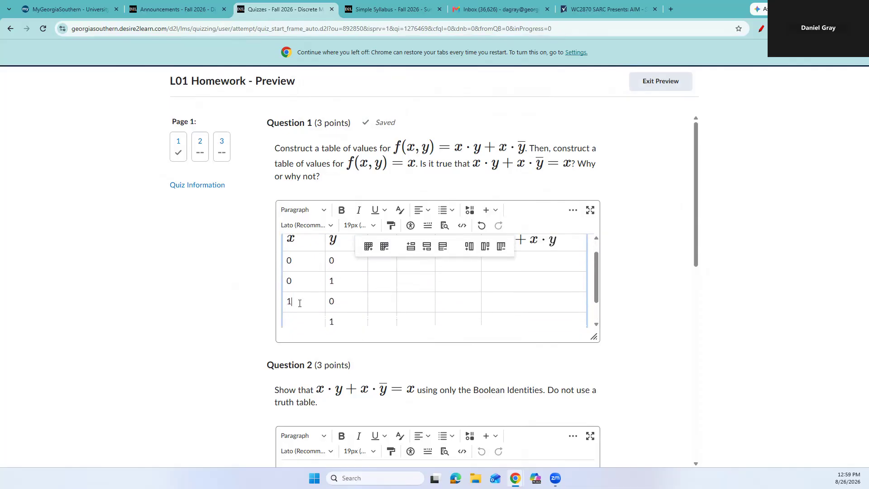
{"action": "scroll", "coordinate": [299, 303], "scroll_direction": "down", "scroll_amount": 1}
{"action": "left_click", "coordinate": [300, 293]}
{"action": "type", "text": "1"}
{"action": "scroll", "coordinate": [386, 300], "scroll_direction": "up", "scroll_amount": 1}
{"action": "scroll", "coordinate": [339, 288], "scroll_direction": "down", "scroll_amount": 1}
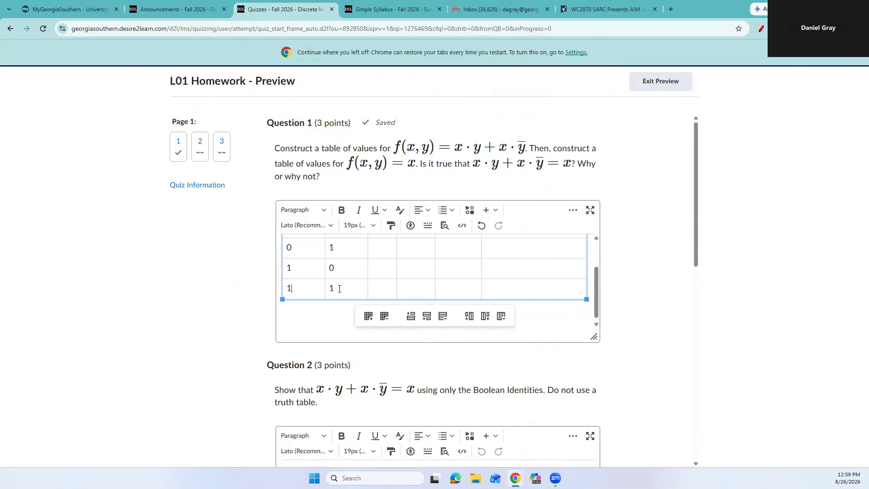
- Fill the ȳ column downward with 1, 0, 1, 0
{"action": "scroll", "coordinate": [348, 278], "scroll_direction": "up", "scroll_amount": 1}
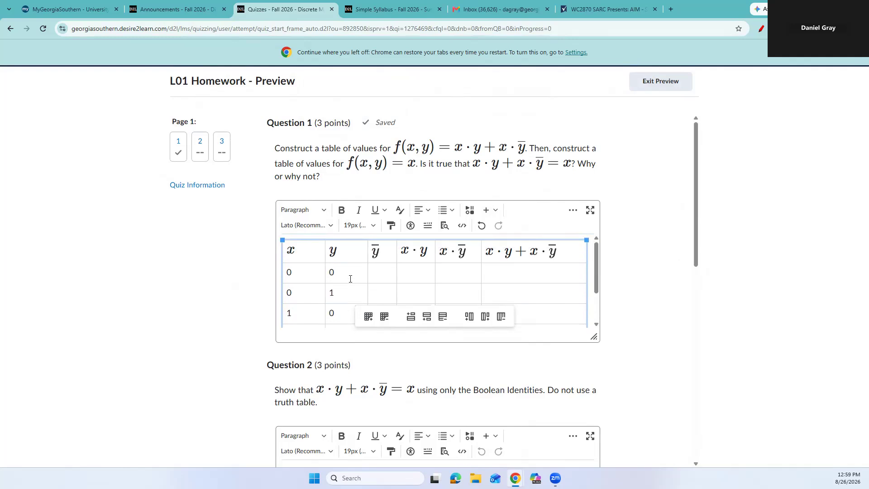
{"action": "left_click", "coordinate": [381, 279]}
{"action": "type", "text": "1"}
{"action": "left_click", "coordinate": [380, 296]}
{"action": "type", "text": "0"}
{"action": "scroll", "coordinate": [380, 294], "scroll_direction": "down", "scroll_amount": 1}
{"action": "left_click", "coordinate": [377, 268]}
{"action": "type", "text": "1"}
{"action": "key", "text": "Down"}
{"action": "type", "text": "0"}
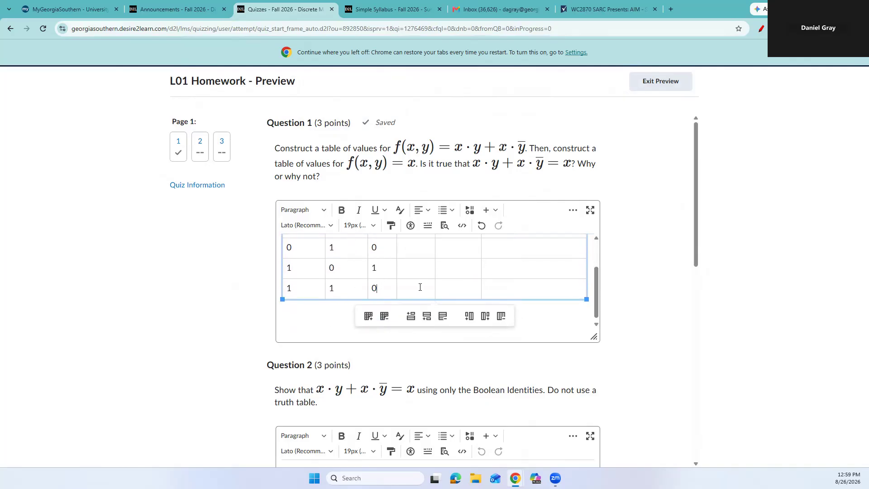
- Fill the x · y column downward with 0, 0, 0, 1
{"action": "scroll", "coordinate": [423, 279], "scroll_direction": "up", "scroll_amount": 1}
{"action": "left_click", "coordinate": [413, 269]}
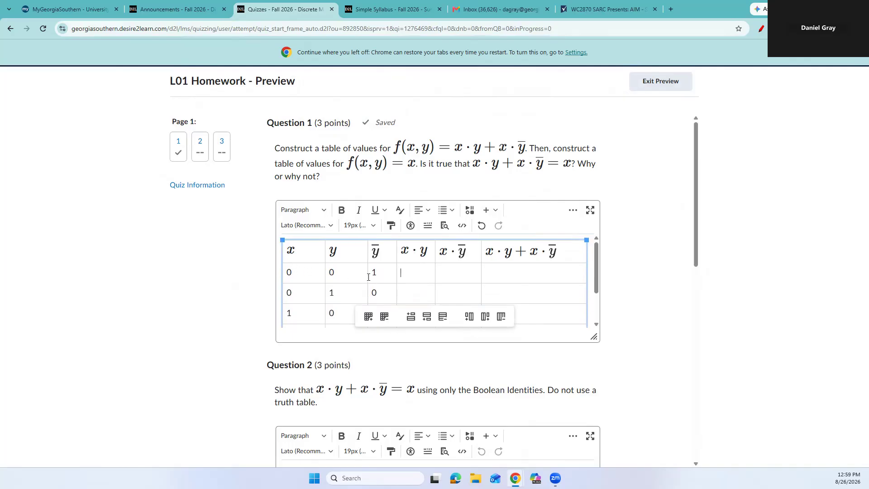
{"action": "type", "text": "0"}
{"action": "key", "text": "Down"}
{"action": "type", "text": "0"}
{"action": "key", "text": "Down"}
{"action": "type", "text": "0"}
{"action": "key", "text": "Down"}
{"action": "type", "text": "1"}
- Expand the Question 1 answer editor to full screen and fill the x · ȳ column downward with 0, 0, 1, 0
{"action": "scroll", "coordinate": [473, 275], "scroll_direction": "up", "scroll_amount": 2}
{"action": "left_click", "coordinate": [591, 210]}
{"action": "left_click", "coordinate": [511, 190]}
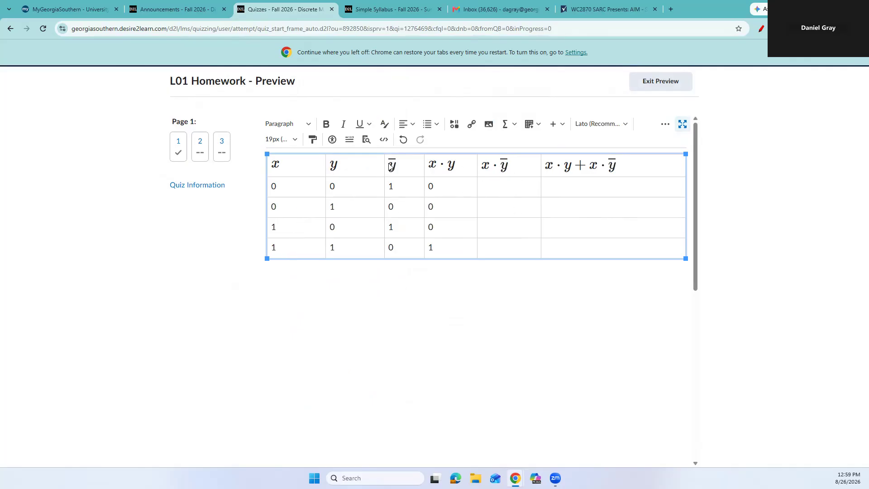
{"action": "type", "text": "00"}
{"action": "left_click", "coordinate": [498, 226]}
{"action": "type", "text": "1"}
{"action": "left_click", "coordinate": [497, 246]}
{"action": "type", "text": "0"}
- Fill the x · y + x · ȳ column downward with 0, 0, 1, 1
{"action": "left_click", "coordinate": [544, 192]}
{"action": "type", "text": "0"}
{"action": "left_click", "coordinate": [570, 209]}
{"action": "type", "text": "0"}
{"action": "type", "text": "1"}
{"action": "key", "text": "Down"}
{"action": "type", "text": "1"}
- Write "Therefore, since the first column is the same as the last column, they are equal as Boolean functions." below the table and leave full-screen editing
{"action": "left_click", "coordinate": [370, 269]}
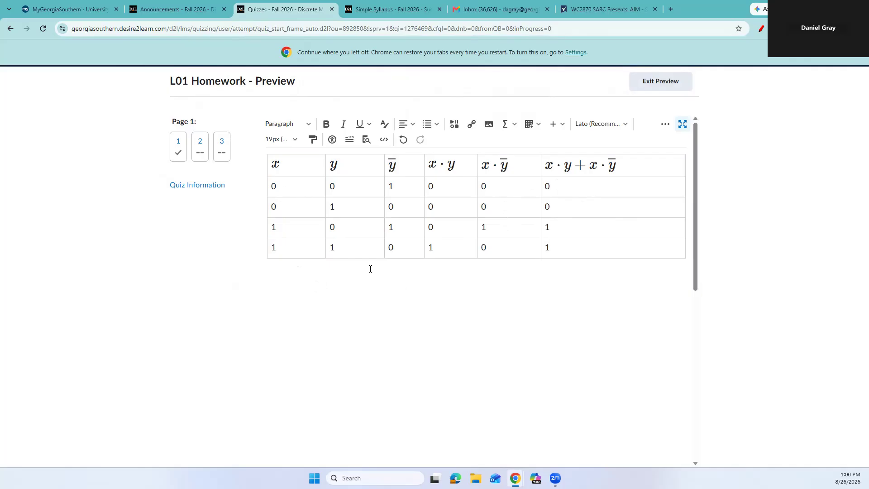
{"action": "type", "text": "Therefore, since the first column is the s"}
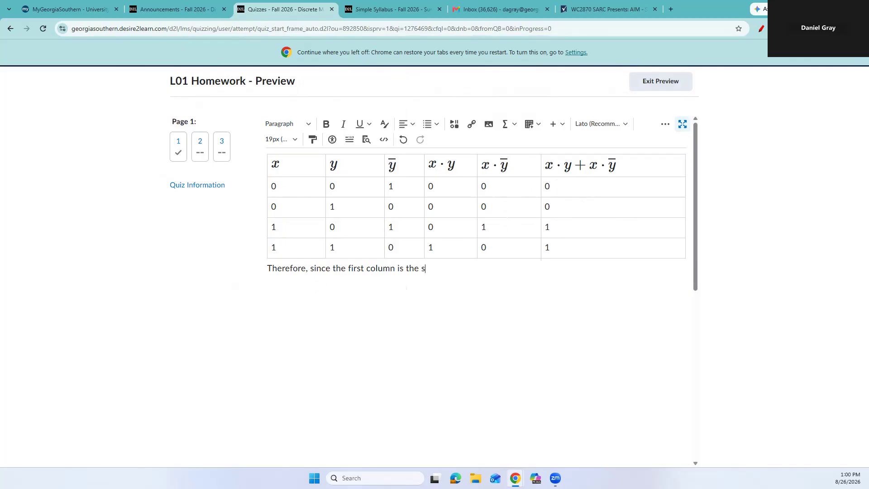
{"action": "type", "text": "ame as the last column, they are "}
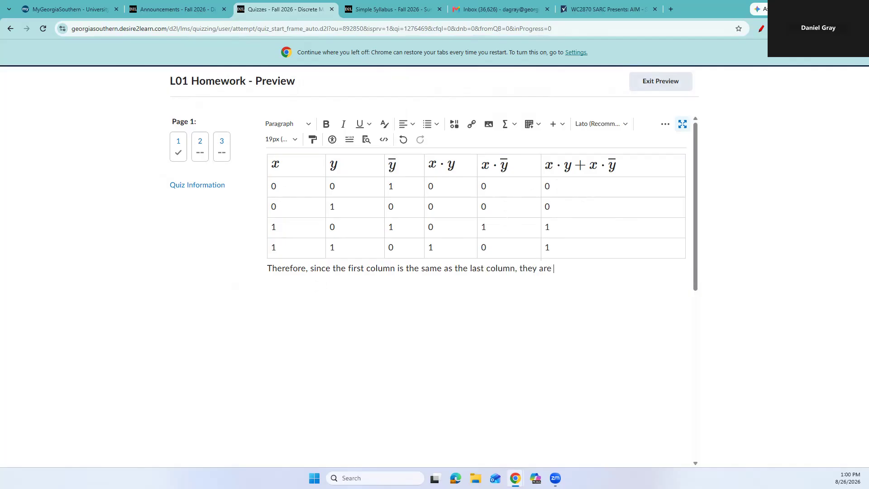
{"action": "type", "text": "equal as Boolean functions."}
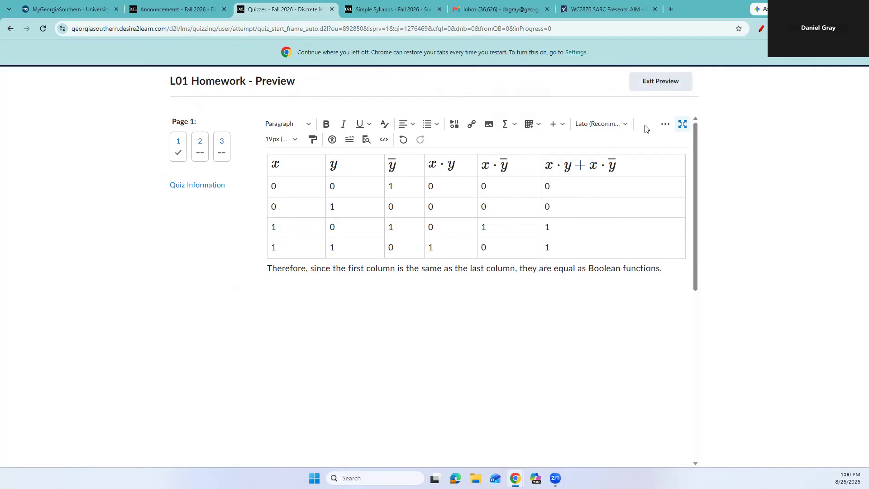
{"action": "left_click", "coordinate": [682, 125]}
- Insert the graphical equation x · y + x · ȳ, with an overbar on the last y, in the Question 2 answer
{"action": "scroll", "coordinate": [418, 299], "scroll_direction": "down", "scroll_amount": 2}
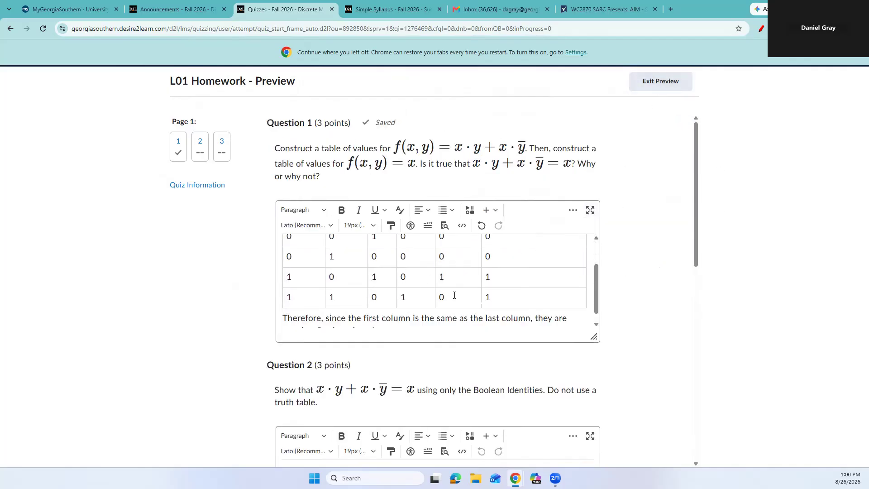
{"action": "scroll", "coordinate": [413, 318], "scroll_direction": "down", "scroll_amount": 3}
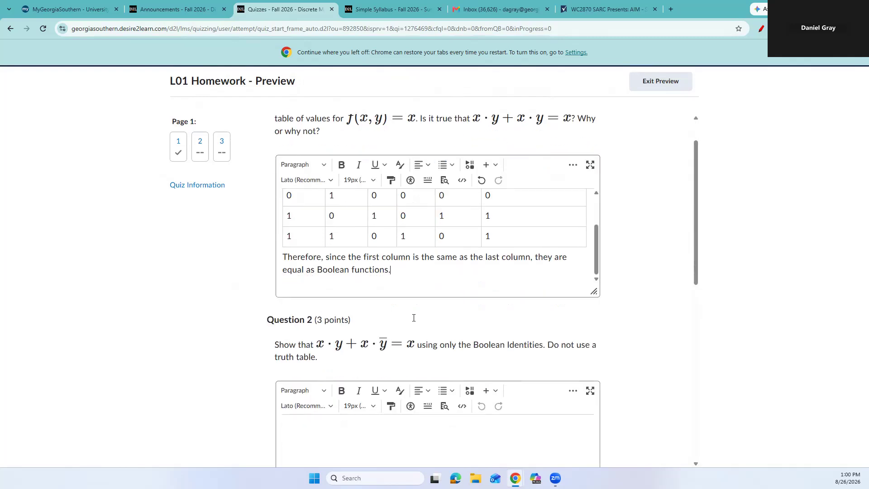
{"action": "left_click", "coordinate": [327, 349]}
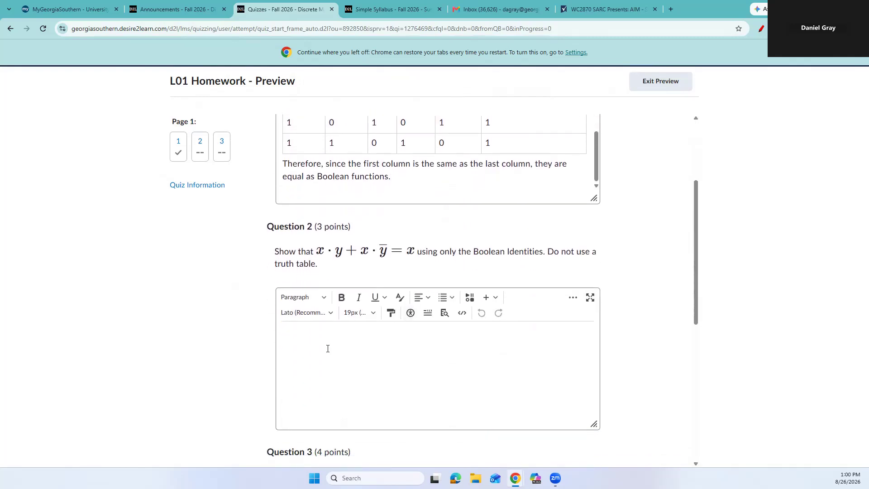
{"action": "scroll", "coordinate": [326, 349], "scroll_direction": "down", "scroll_amount": 1}
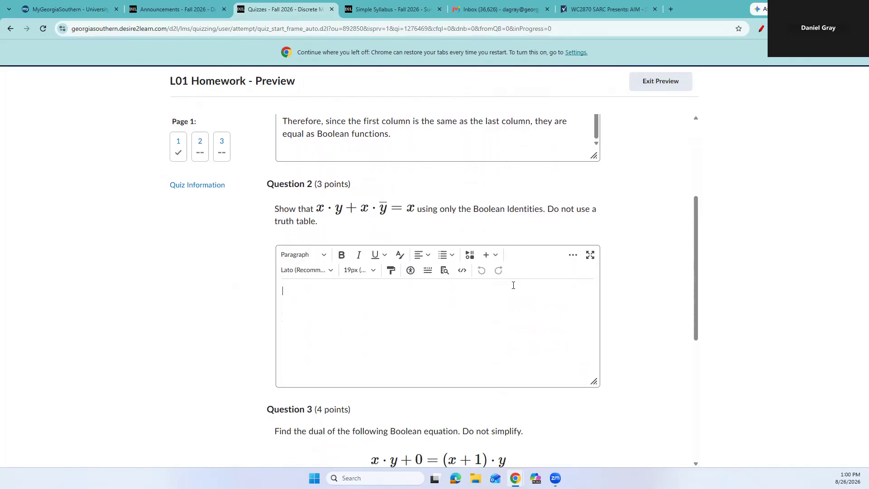
{"action": "left_click", "coordinate": [495, 256]}
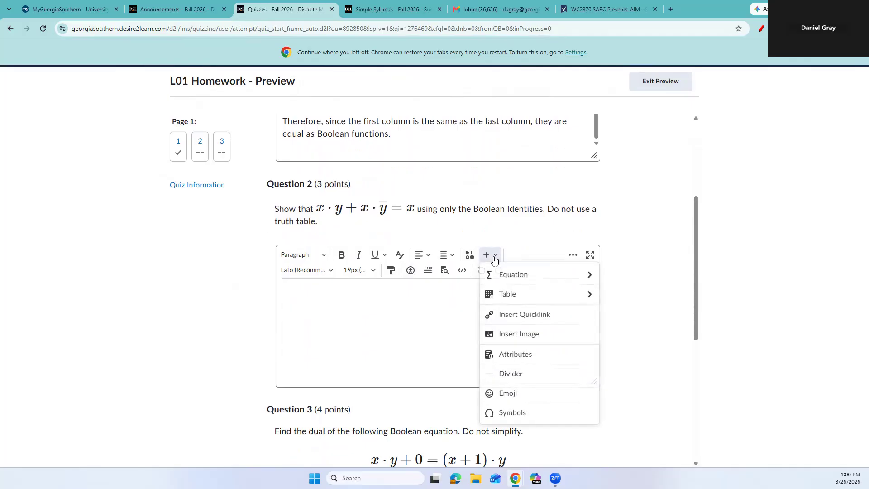
{"action": "left_click", "coordinate": [515, 275]}
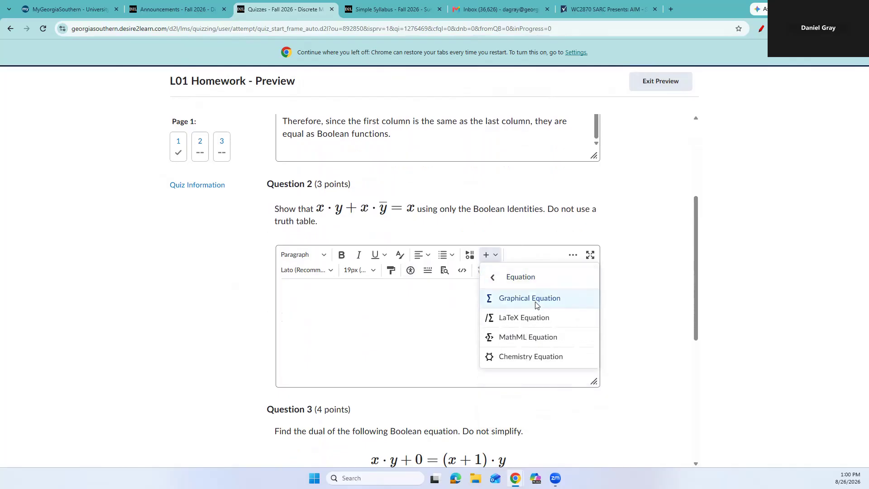
{"action": "left_click", "coordinate": [535, 303]}
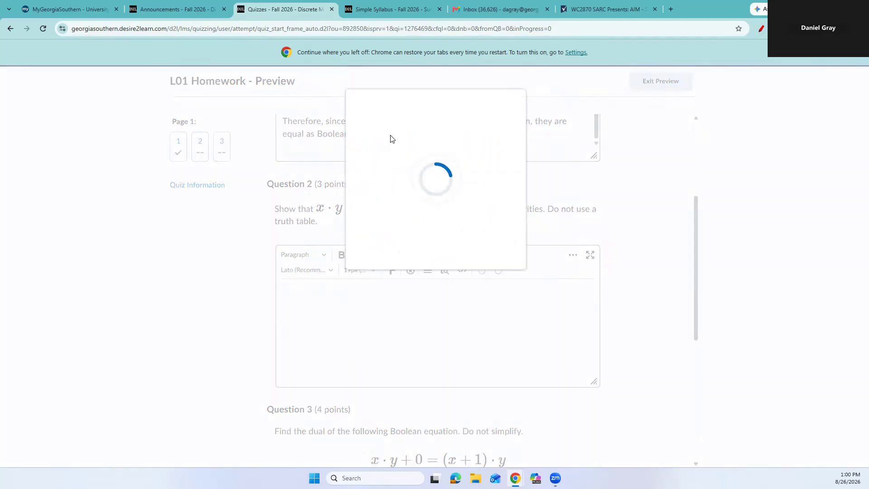
{"action": "left_click_drag", "start_coordinate": [406, 97], "coordinate": [587, 195]}
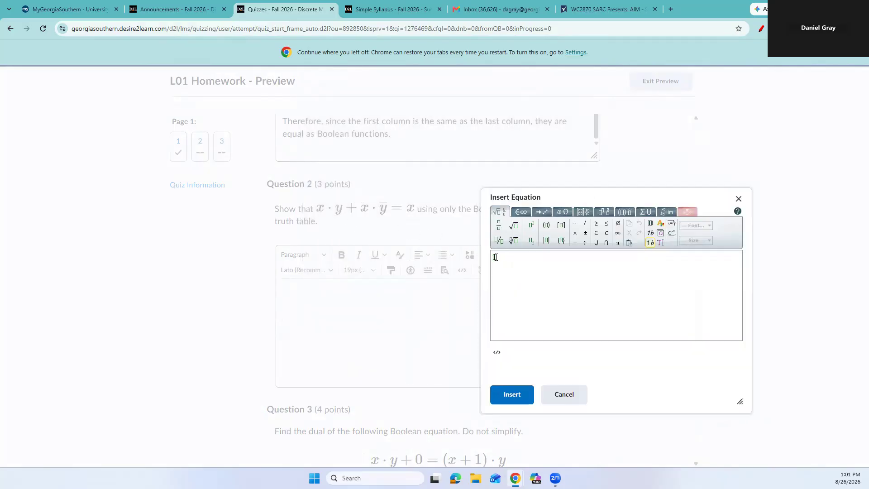
{"action": "left_click", "coordinate": [520, 212]}
{"action": "type", "text": "x"}
{"action": "left_click", "coordinate": [527, 223]}
{"action": "type", "text": "y+x"}
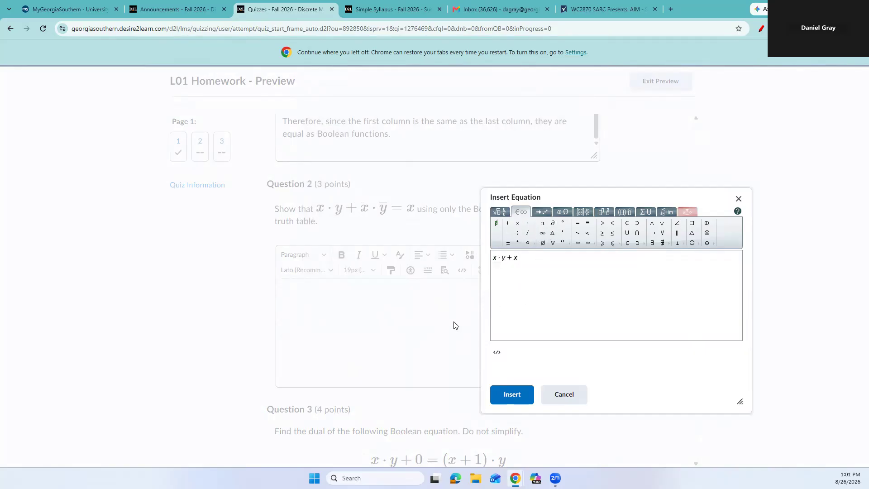
{"action": "left_click", "coordinate": [529, 224]}
{"action": "left_click", "coordinate": [626, 212]}
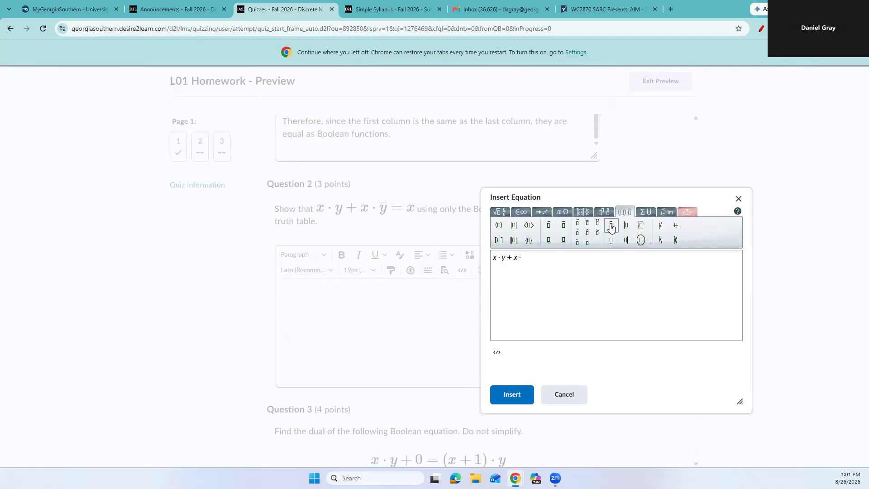
{"action": "left_click", "coordinate": [611, 225]}
{"action": "type", "text": "y"}
{"action": "left_click", "coordinate": [512, 394]}
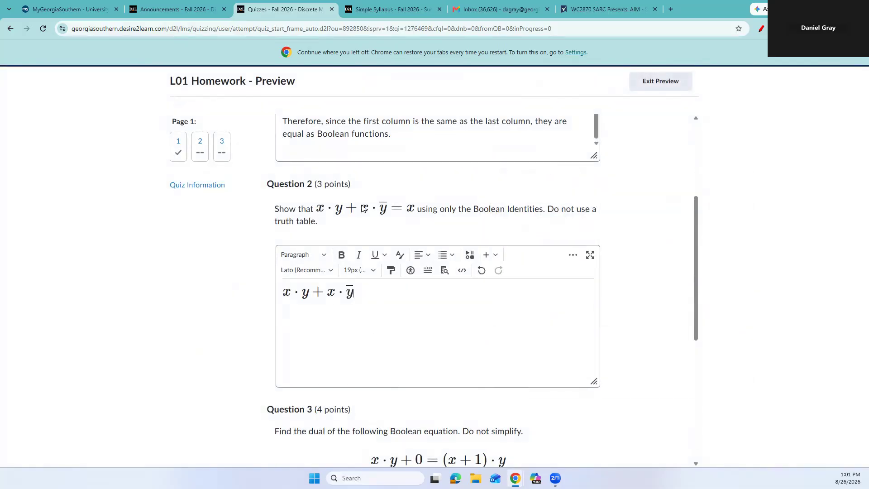
- Open the Question 2 equation for editing as a graphical equation and move its dialog clear of the question text
{"action": "left_click", "coordinate": [489, 254]}
{"action": "left_click", "coordinate": [513, 275]}
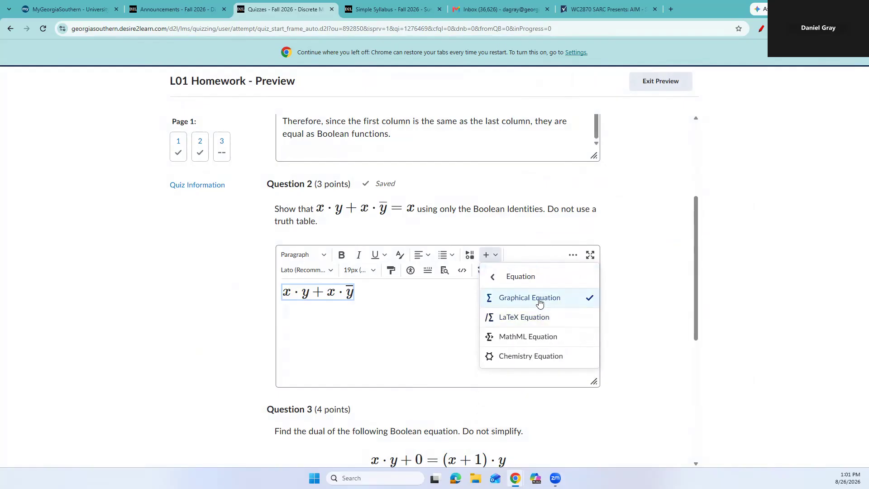
{"action": "left_click", "coordinate": [538, 298]}
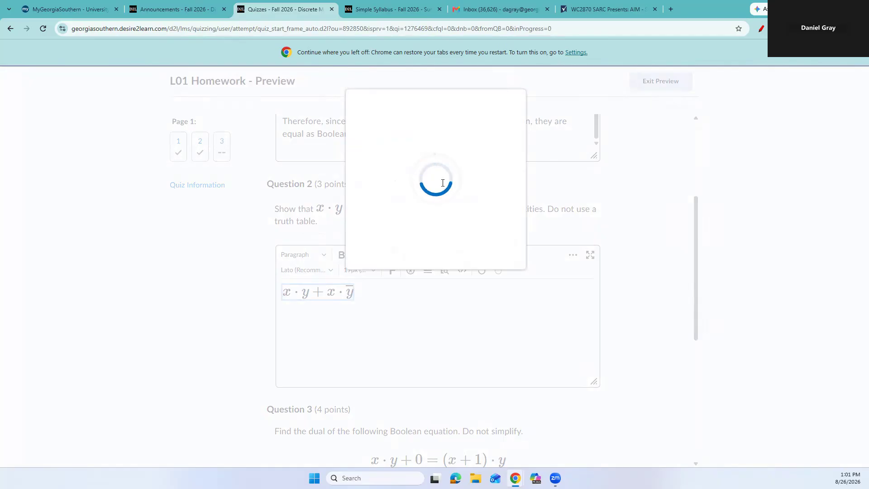
{"action": "left_click_drag", "start_coordinate": [420, 94], "coordinate": [615, 144]}
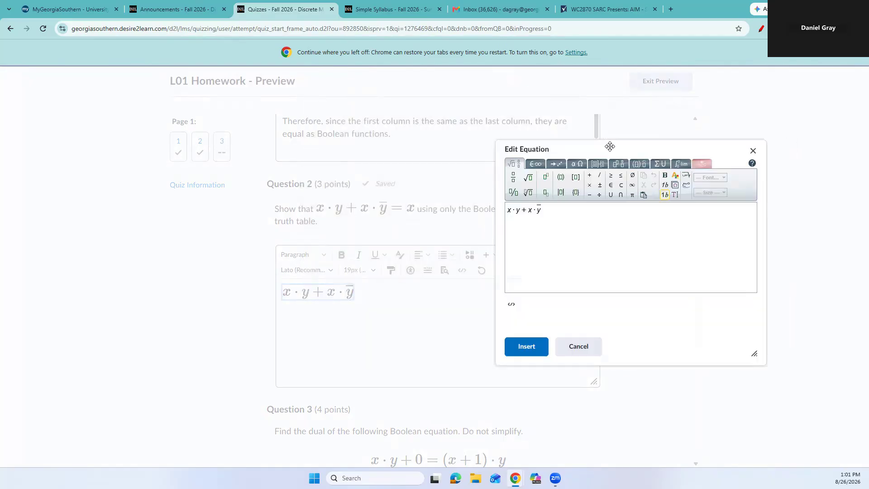
- Add a second line to the equation reading = x · (y + ȳ), with an overbar on the last y
{"action": "left_click", "coordinate": [578, 216]}
{"action": "key", "text": "Return"}
{"action": "type", "text": "="}
{"action": "type", "text": "x"}
{"action": "left_click", "coordinate": [536, 163]}
{"action": "left_click", "coordinate": [542, 174]}
{"action": "type", "text": "(y+"}
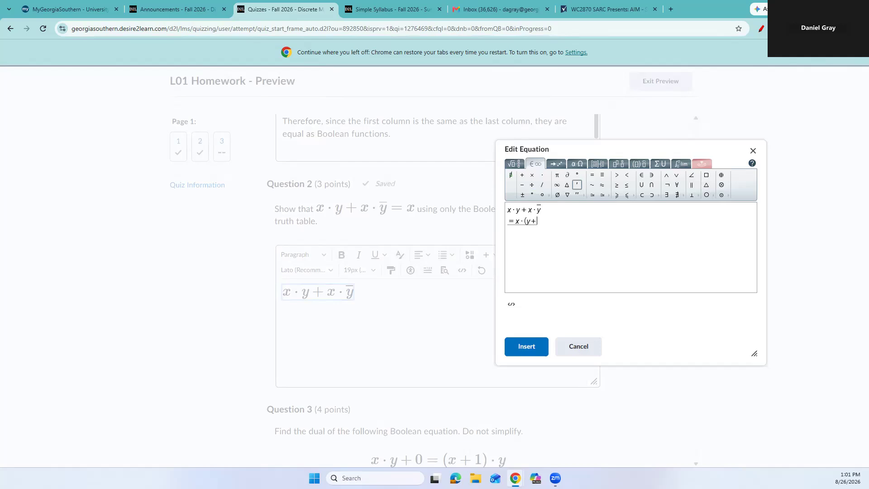
{"action": "left_click", "coordinate": [640, 163]}
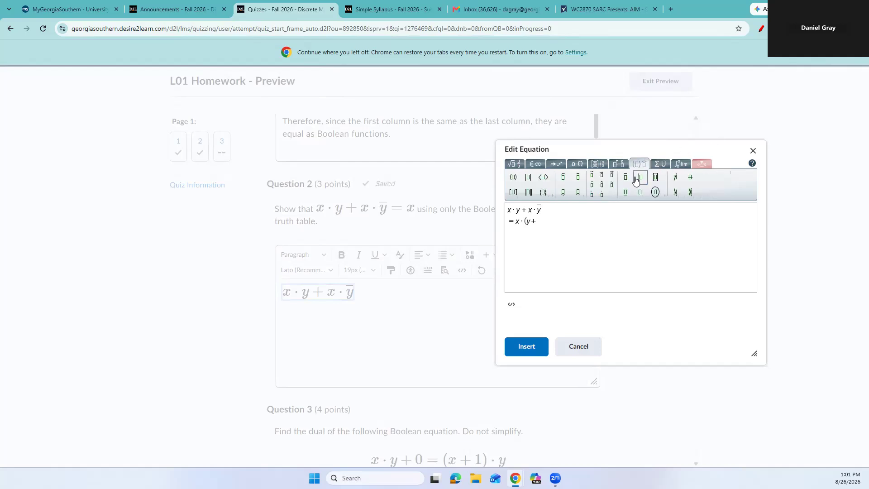
{"action": "left_click", "coordinate": [626, 181]}
{"action": "type", "text": "y)"}
{"action": "key", "text": "BackSpace"}
{"action": "left_click", "coordinate": [566, 226]}
{"action": "type", "text": ")"}
- Annotate the second line of the proof with the justification [Distributive Property], spaced away from the expression
{"action": "left_click", "coordinate": [521, 211]}
{"action": "left_click", "coordinate": [574, 225]}
{"action": "type", "text": "[Distributa"}
{"action": "key", "text": "BackSpace"}
{"action": "type", "text": "ive Property"}
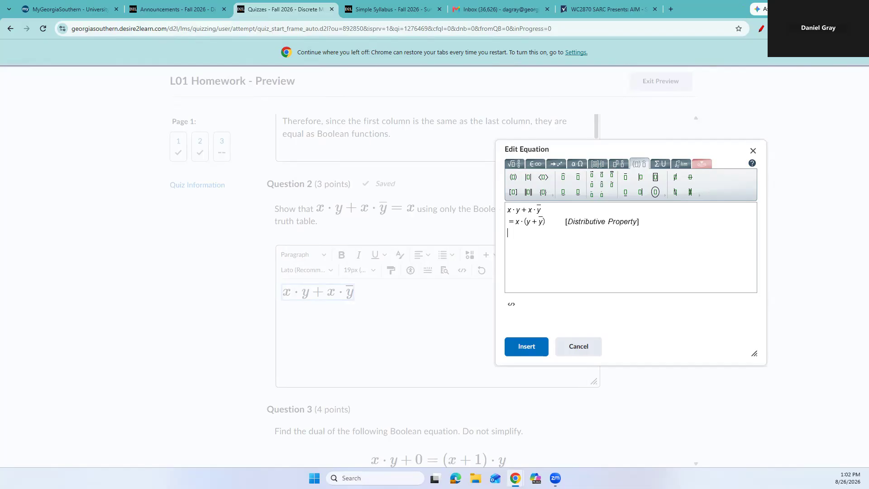
- Add a third proof line reading = x · 1 with the justification [Unit Property]
{"action": "type", "text": "= x"}
{"action": "left_click", "coordinate": [535, 164]}
{"action": "left_click", "coordinate": [545, 176]}
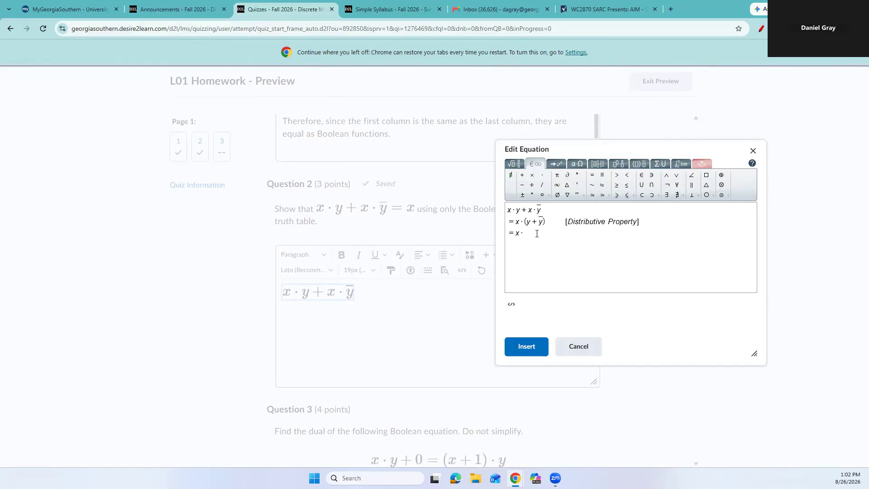
{"action": "type", "text": "1                [Unit Property]"}
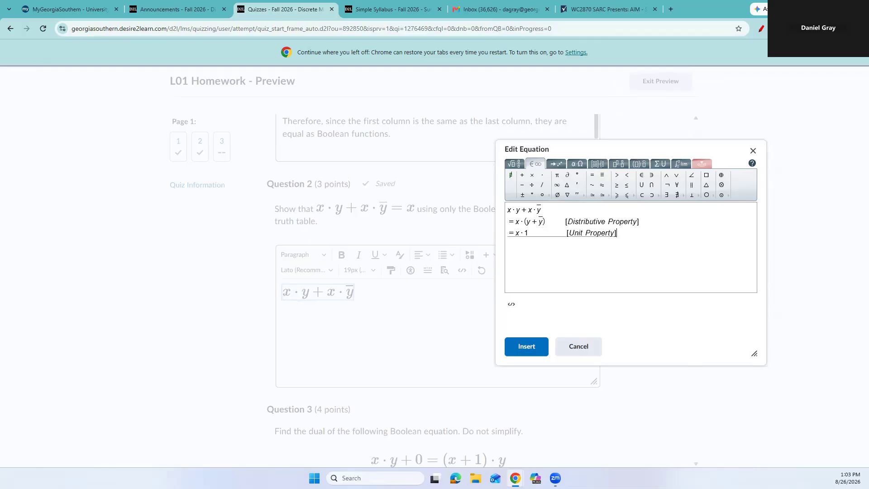
- Add a final proof line reading = x with the justification [Identity Law] and insert the equation into the Question 2 answer
{"action": "type", "text": "=x           [Identiy"}
{"action": "key", "text": "BackSpace"}
{"action": "key", "text": "BackSpace"}
{"action": "key", "text": "BackSpace"}
{"action": "key", "text": "BackSpace"}
{"action": "type", "text": "ti"}
{"action": "key", "text": "BackSpace"}
{"action": "type", "text": "ntity "}
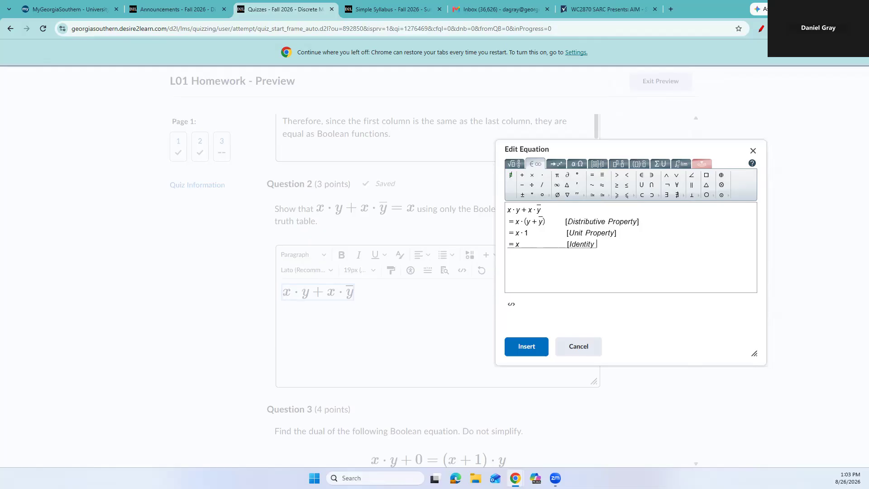
{"action": "type", "text": "Law]"}
{"action": "left_click", "coordinate": [526, 347]}
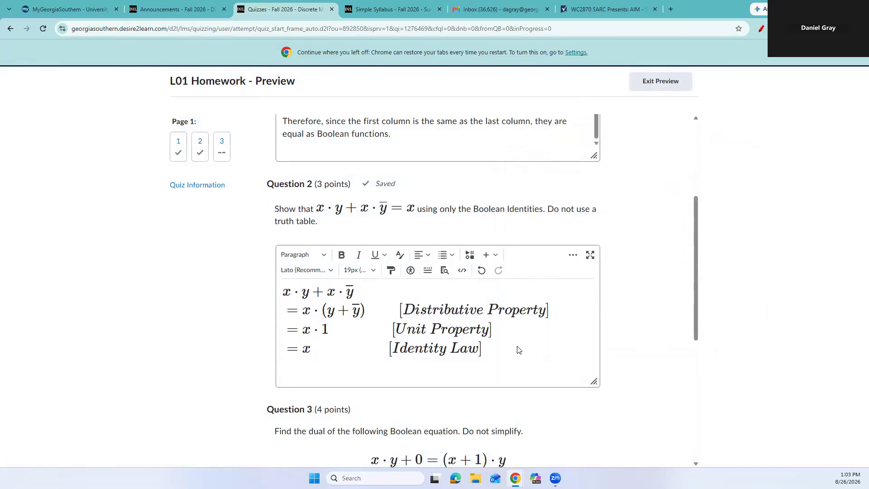
- Start a new graphical equation in the Question 3 answer and move its dialog clear of the given equation
{"action": "scroll", "coordinate": [518, 350], "scroll_direction": "down", "scroll_amount": 4}
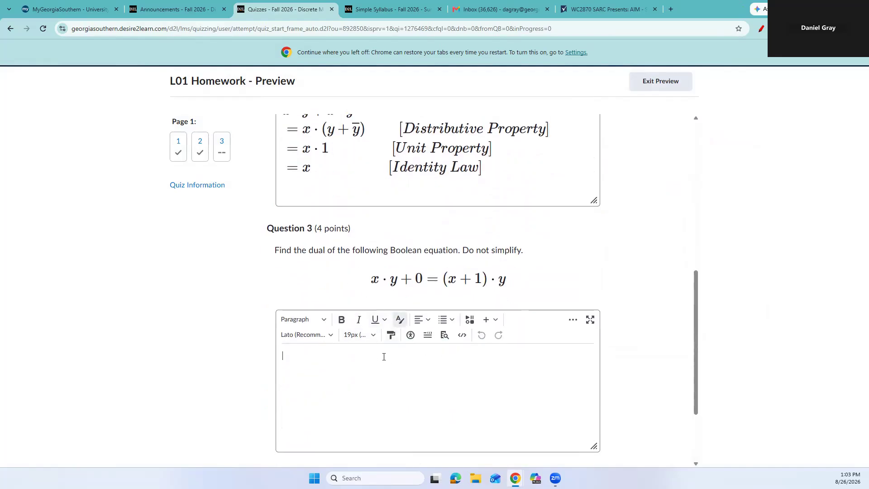
{"action": "scroll", "coordinate": [365, 337], "scroll_direction": "down", "scroll_amount": 1}
{"action": "left_click", "coordinate": [365, 337]}
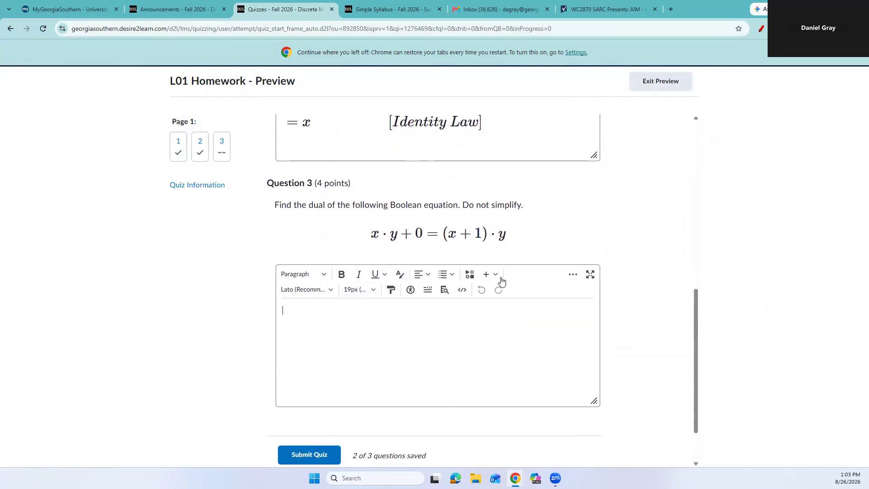
{"action": "left_click", "coordinate": [496, 274]}
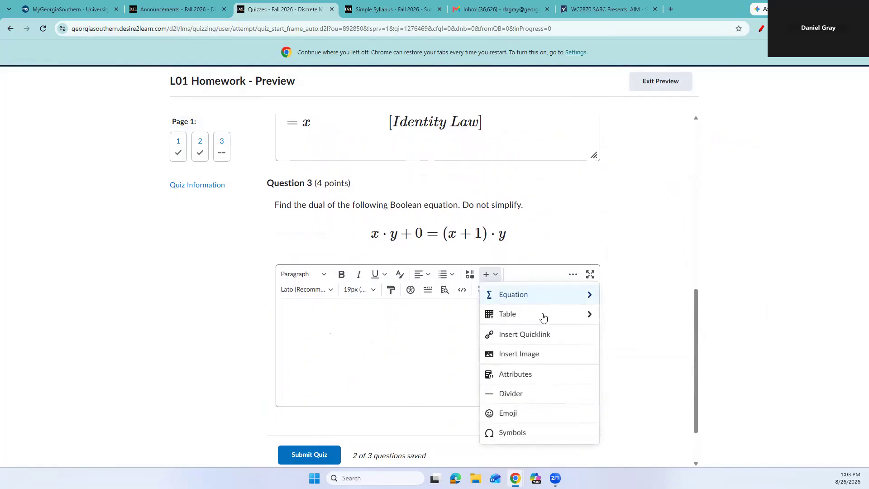
{"action": "left_click", "coordinate": [558, 295]}
{"action": "left_click", "coordinate": [559, 314]}
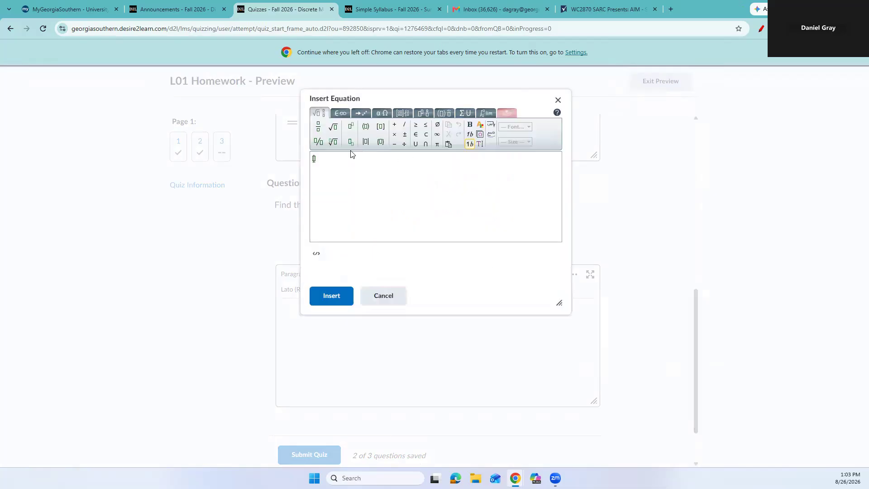
{"action": "left_click_drag", "start_coordinate": [389, 95], "coordinate": [601, 171]}
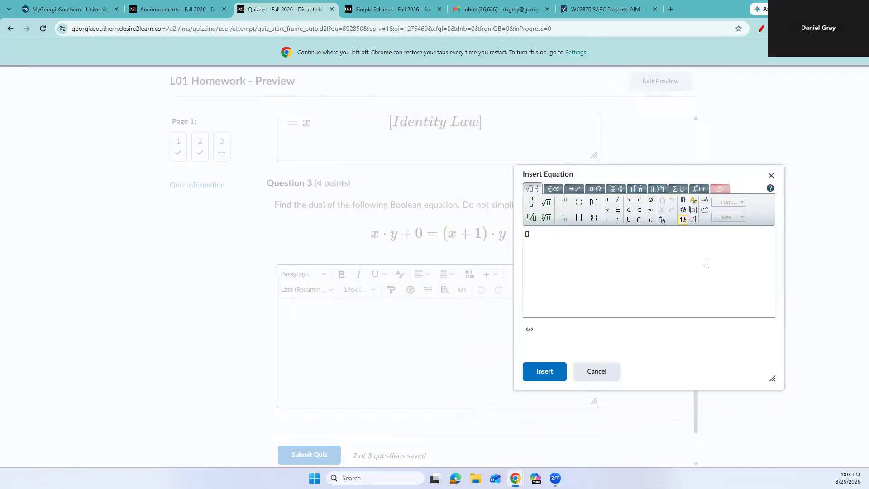
- Write the given equation x · y + 0 = (x + 1) · y on the first line of the equation
{"action": "type", "text": "x"}
{"action": "left_click", "coordinate": [553, 188]}
{"action": "left_click", "coordinate": [561, 208]}
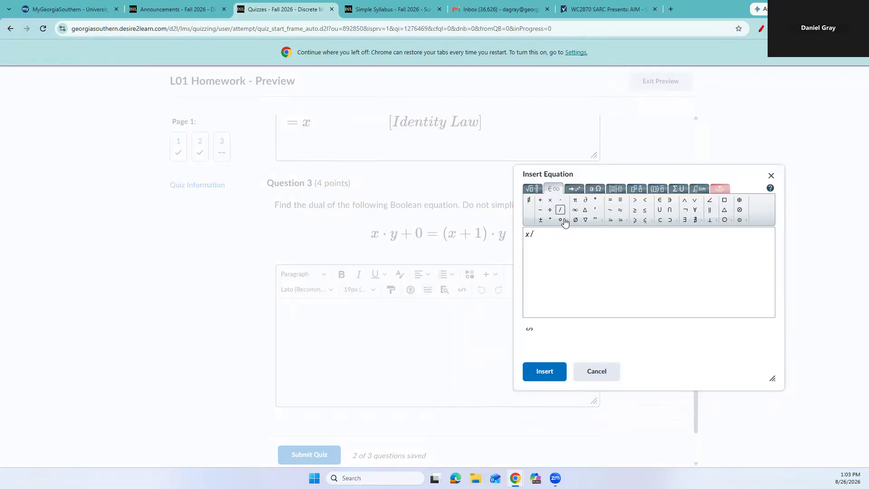
{"action": "key", "text": "BackSpace"}
{"action": "left_click", "coordinate": [561, 200]}
{"action": "type", "text": "u"}
{"action": "key", "text": "BackSpace"}
{"action": "type", "text": "y + 0 = (x + 1"}
{"action": "left_click", "coordinate": [560, 199]}
{"action": "type", "text": "y"}
- Write the dual (x + y) · 1 = (x · 0) + y on the second line and insert the equation into the Question 3 answer
{"action": "key", "text": "Return"}
{"action": "type", "text": "+y"}
{"action": "left_click", "coordinate": [560, 199]}
{"action": "type", "text": "1 = (x"}
{"action": "left_click", "coordinate": [560, 200]}
{"action": "type", "text": "y"}
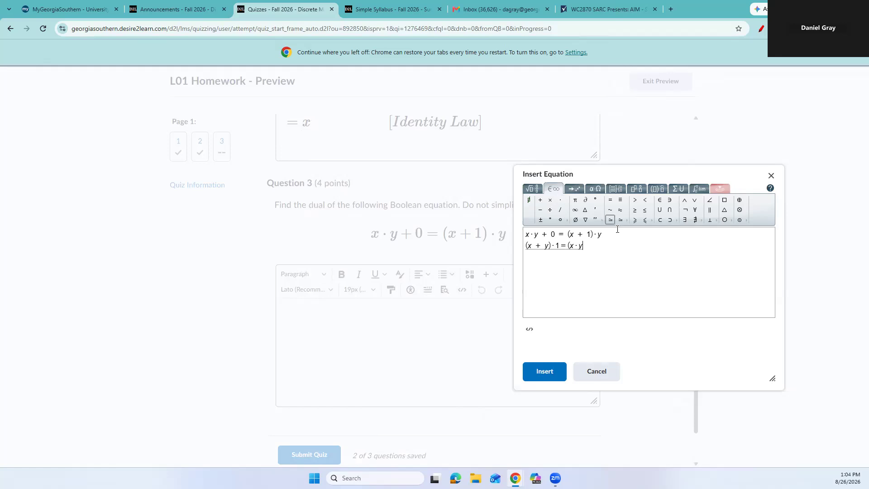
{"action": "type", "text": ") + y"}
{"action": "double_click", "coordinate": [580, 245]}
{"action": "type", "text": "0"}
{"action": "left_click", "coordinate": [531, 234]}
{"action": "left_click", "coordinate": [586, 286]}
{"action": "left_click", "coordinate": [544, 372]}
- Review the answers and saved status of all three quiz questions
{"action": "scroll", "coordinate": [475, 312], "scroll_direction": "down", "scroll_amount": 1}
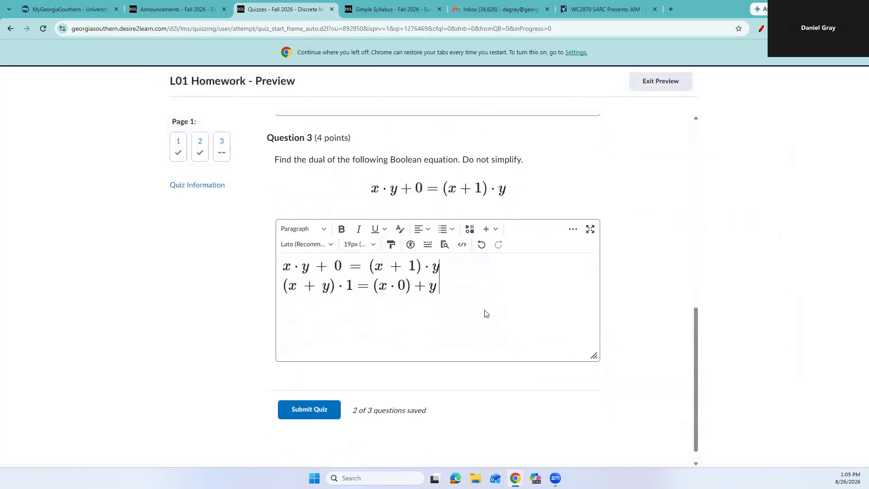
{"action": "scroll", "coordinate": [592, 292], "scroll_direction": "up", "scroll_amount": 15}
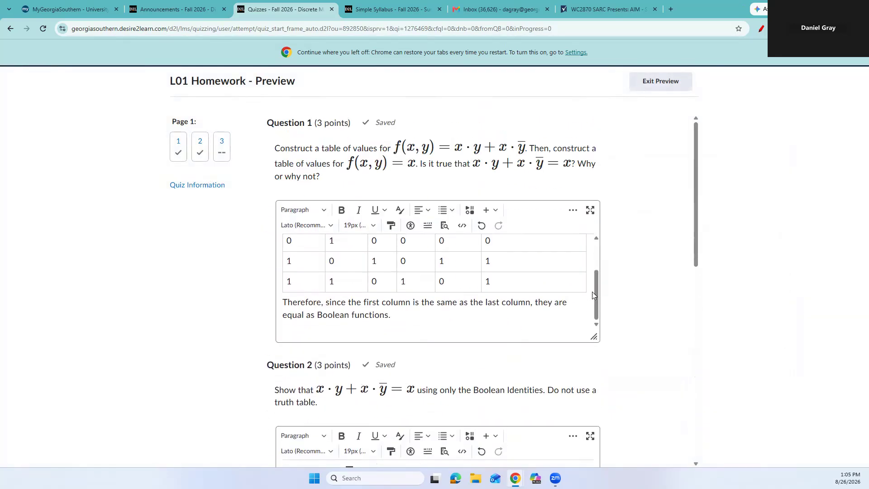
{"action": "scroll", "coordinate": [643, 285], "scroll_direction": "down", "scroll_amount": 6}
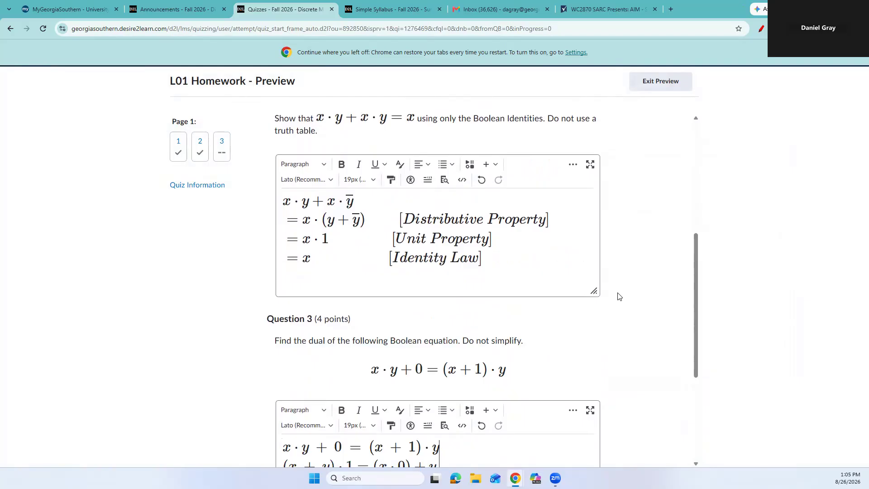
{"action": "scroll", "coordinate": [621, 307], "scroll_direction": "down", "scroll_amount": 2}
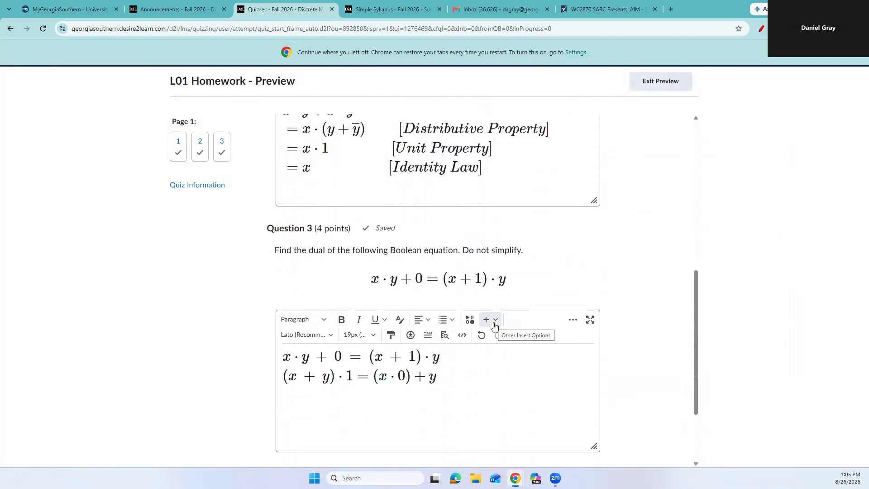
{"action": "scroll", "coordinate": [620, 305], "scroll_direction": "down", "scroll_amount": 2}
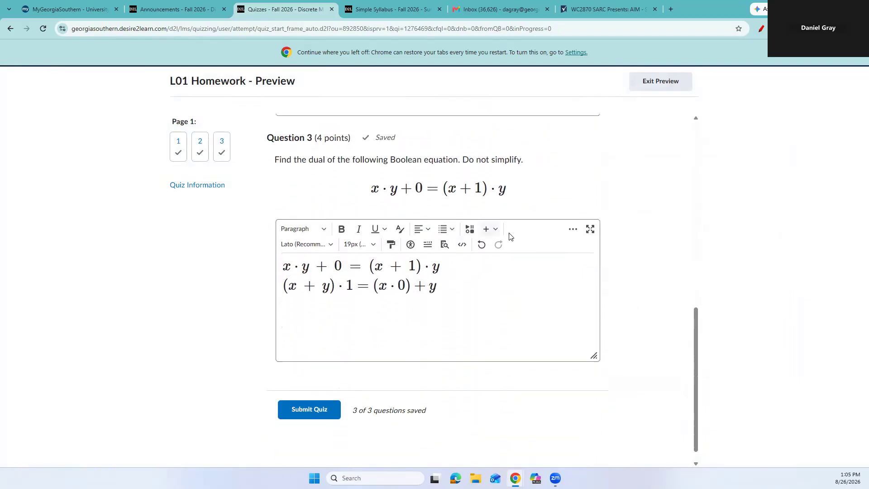
{"action": "scroll", "coordinate": [642, 295], "scroll_direction": "up", "scroll_amount": 7}
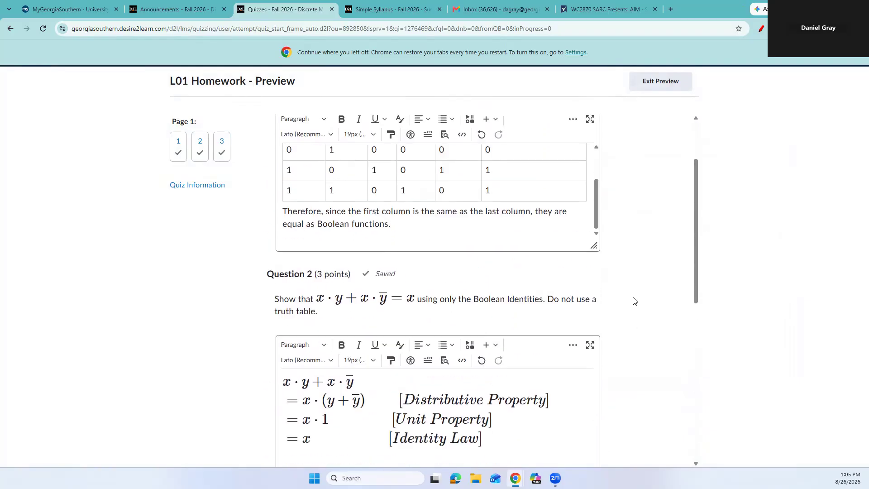
{"action": "scroll", "coordinate": [452, 285], "scroll_direction": "up", "scroll_amount": 3}
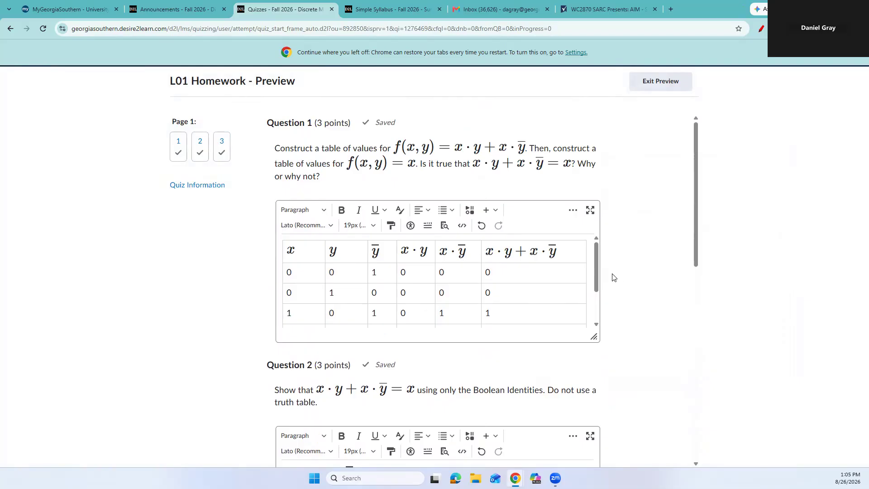
- Proceed from the end of the quiz to the submission confirmation page
{"action": "scroll", "coordinate": [615, 279], "scroll_direction": "down", "scroll_amount": 6}
{"action": "scroll", "coordinate": [624, 289], "scroll_direction": "down", "scroll_amount": 4}
{"action": "left_click", "coordinate": [302, 392]}
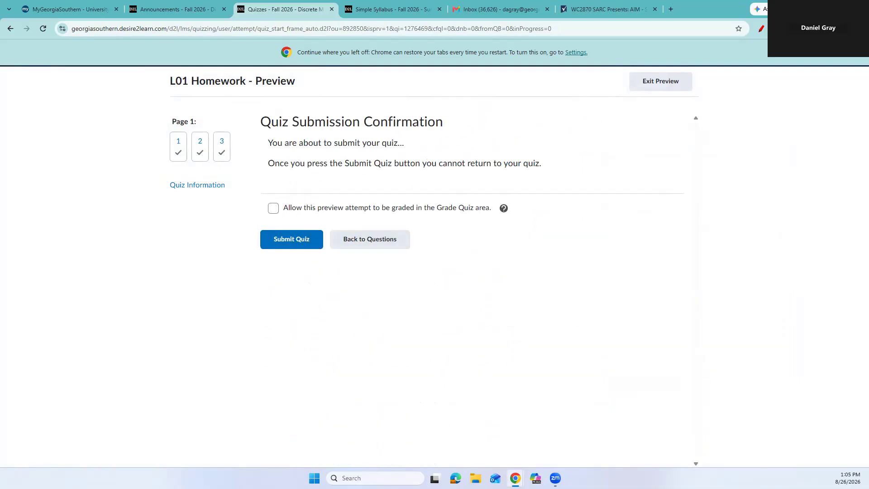